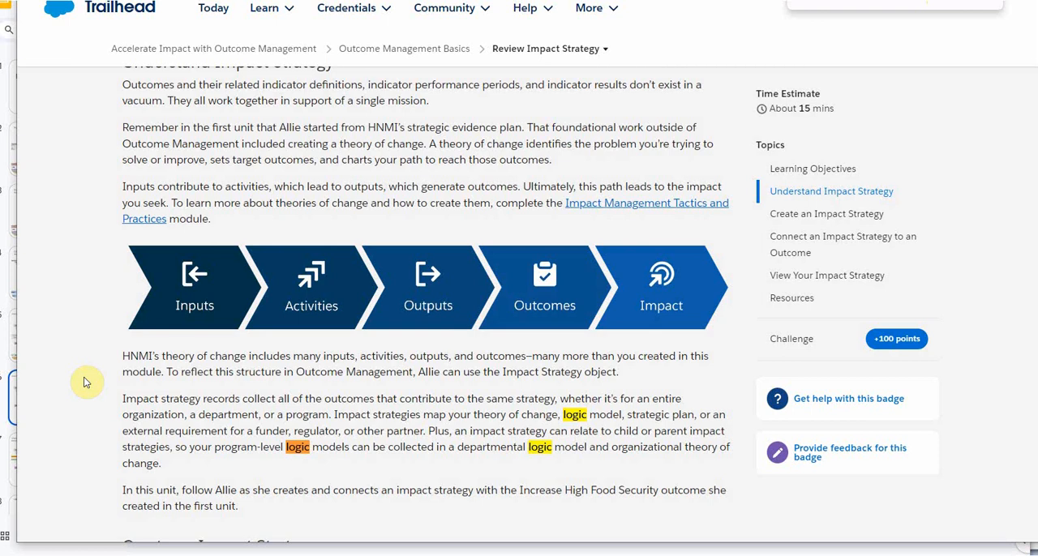
- Start a new impact strategy record and name it "End Hunger"
scroll(87, 382, "down", 5)
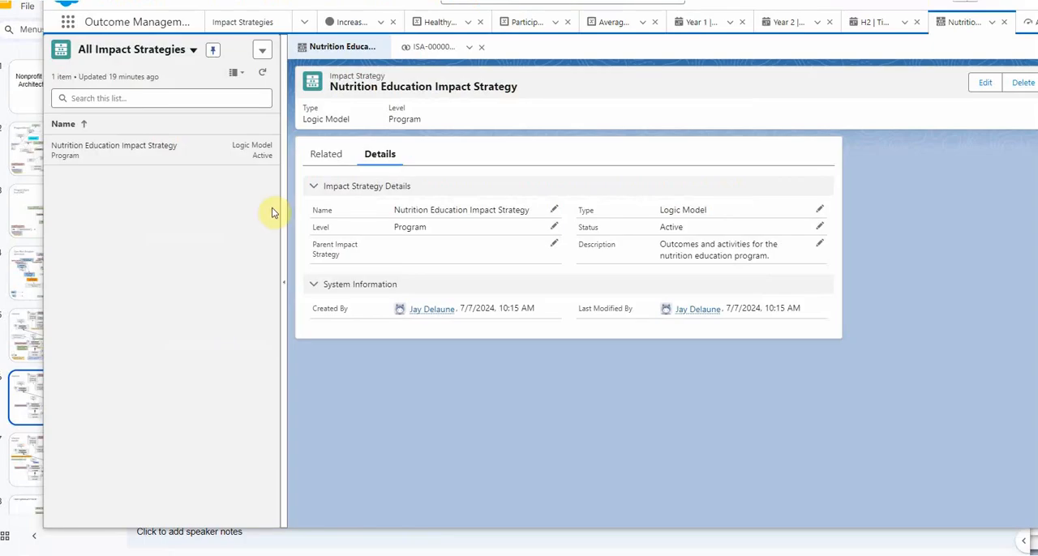
left_click(304, 23)
left_click(187, 2)
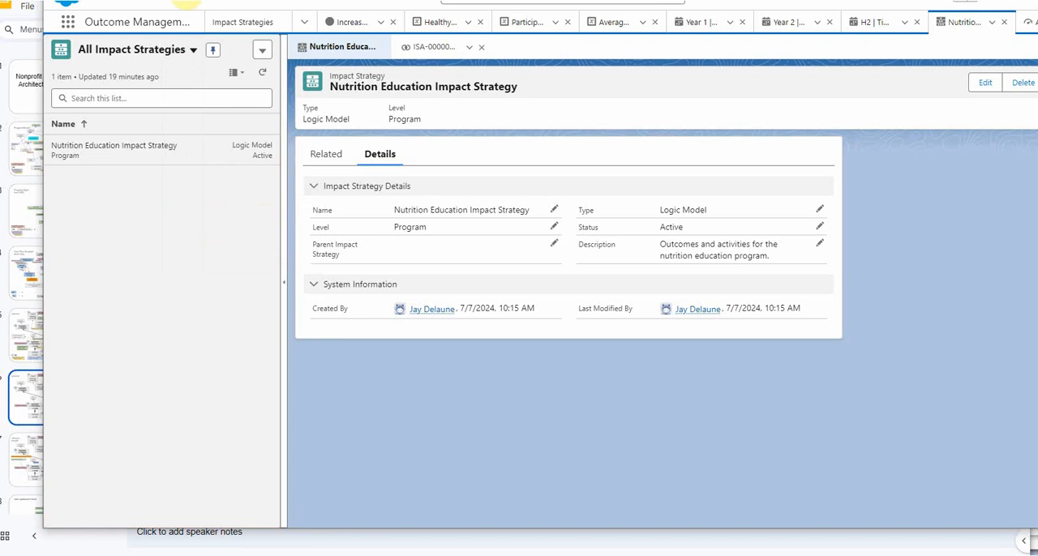
left_click(212, 50)
left_click(262, 50)
left_click(243, 77)
type("End Hunger")
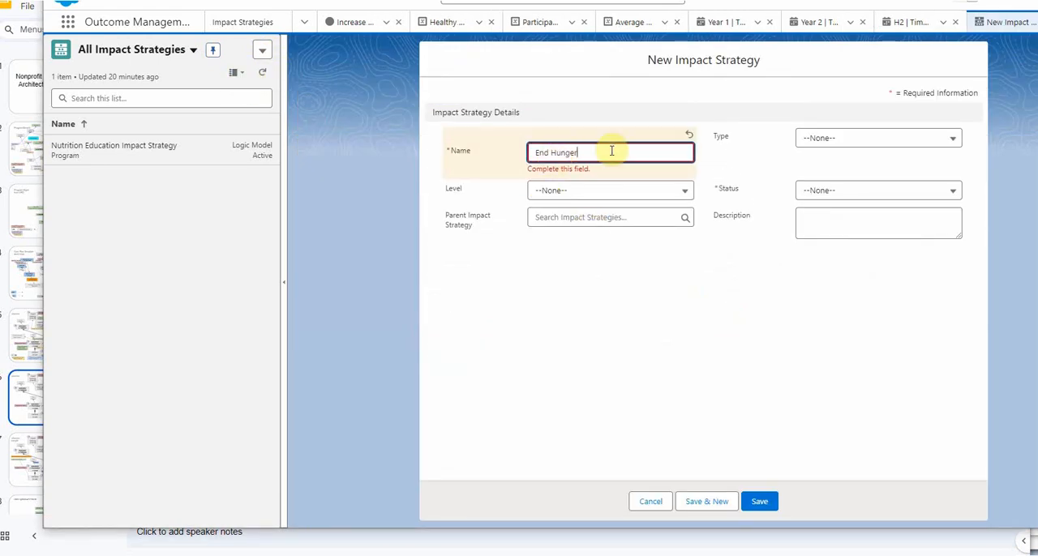
- Set the new strategy's type to Theory of Change, status to Active and level to Organizational
left_click(839, 138)
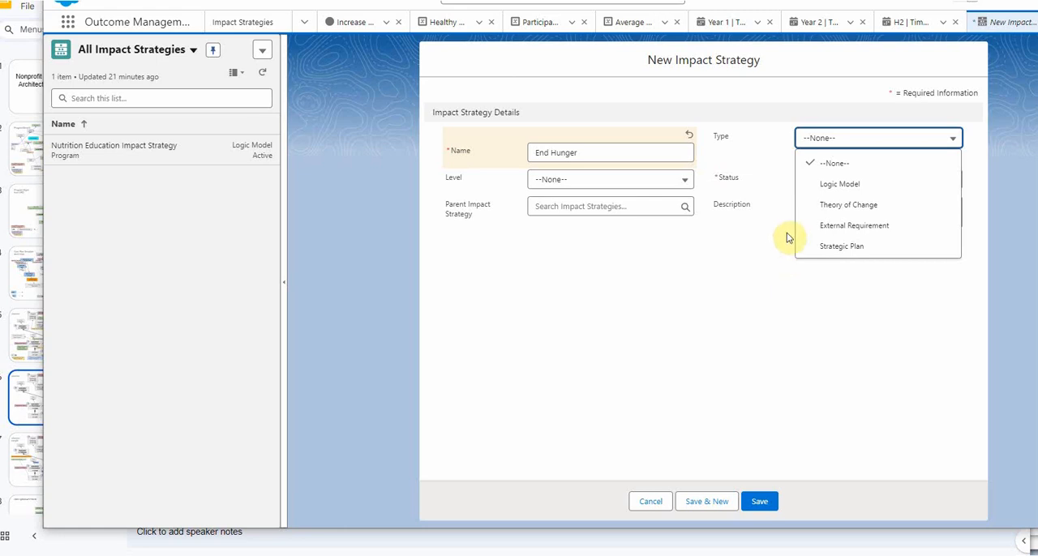
left_click(839, 206)
left_click(828, 179)
left_click(834, 223)
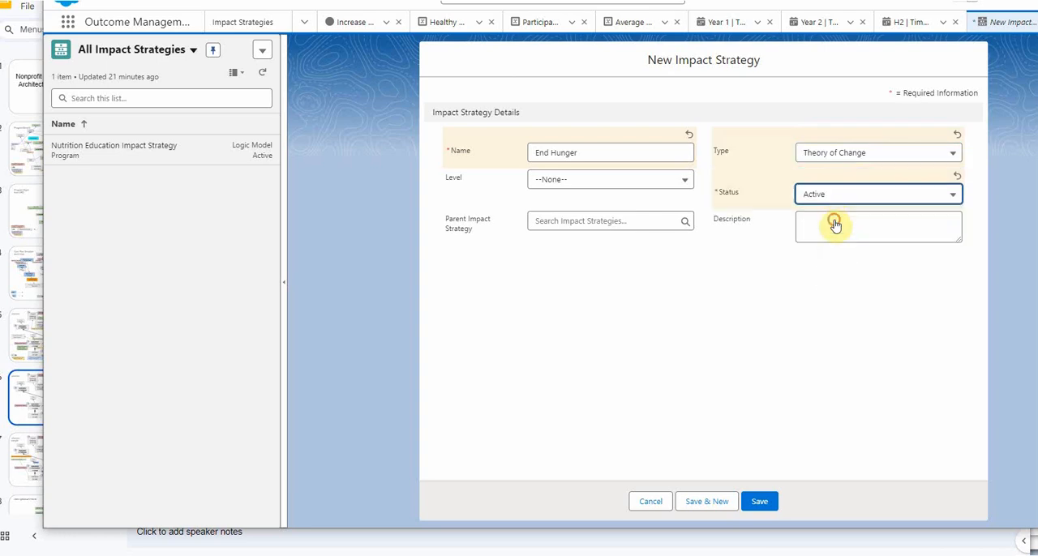
left_click(686, 196)
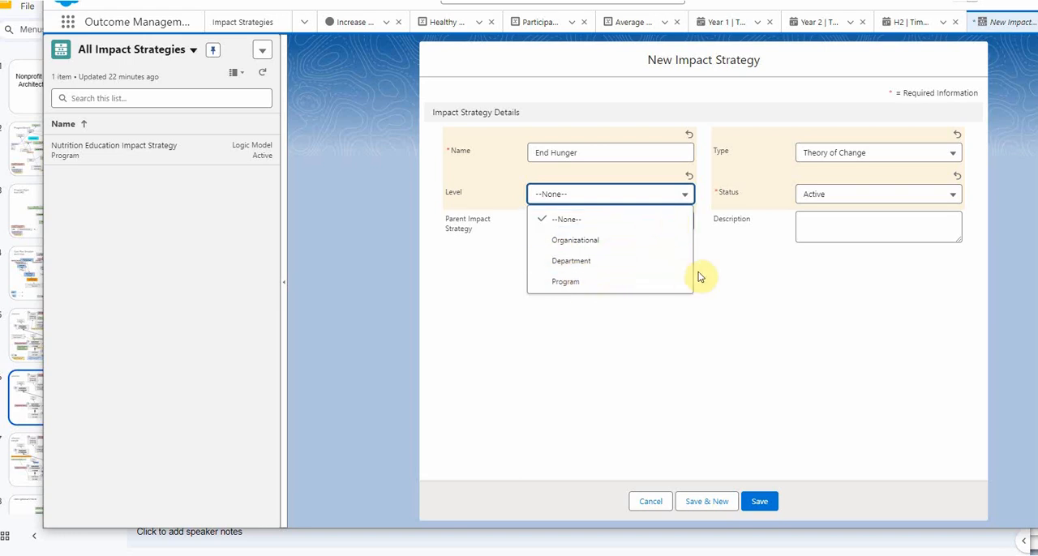
left_click(653, 240)
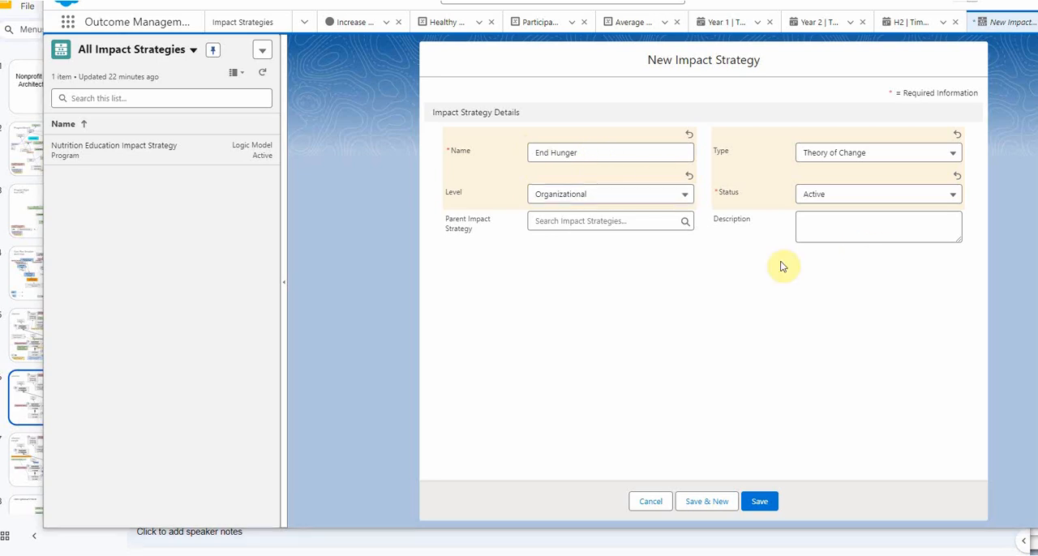
- Fill in the description "Efforts to end hunger across HNMI." and save the impact strategy
left_click(809, 225)
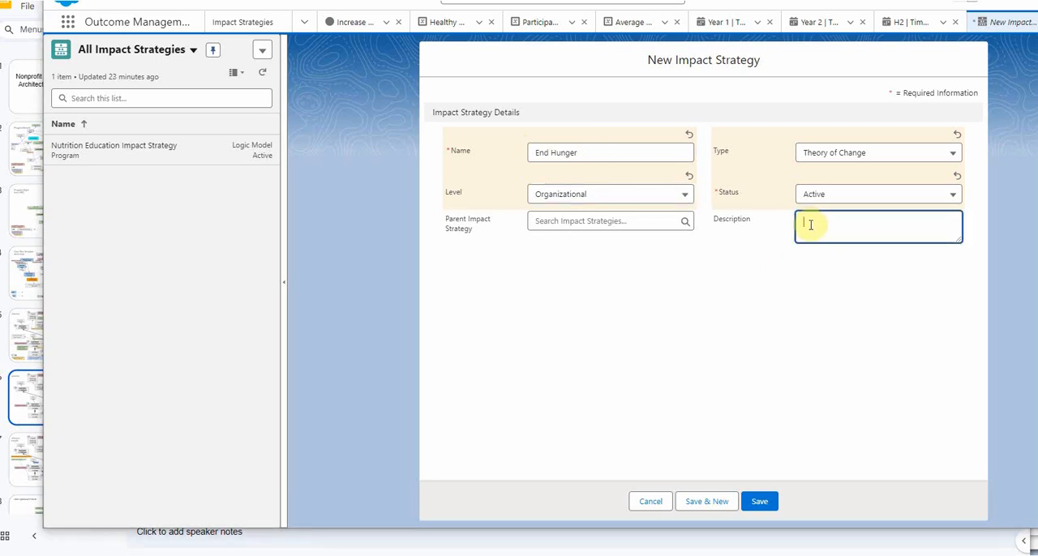
type("Efforts to end hunger across HNMI.")
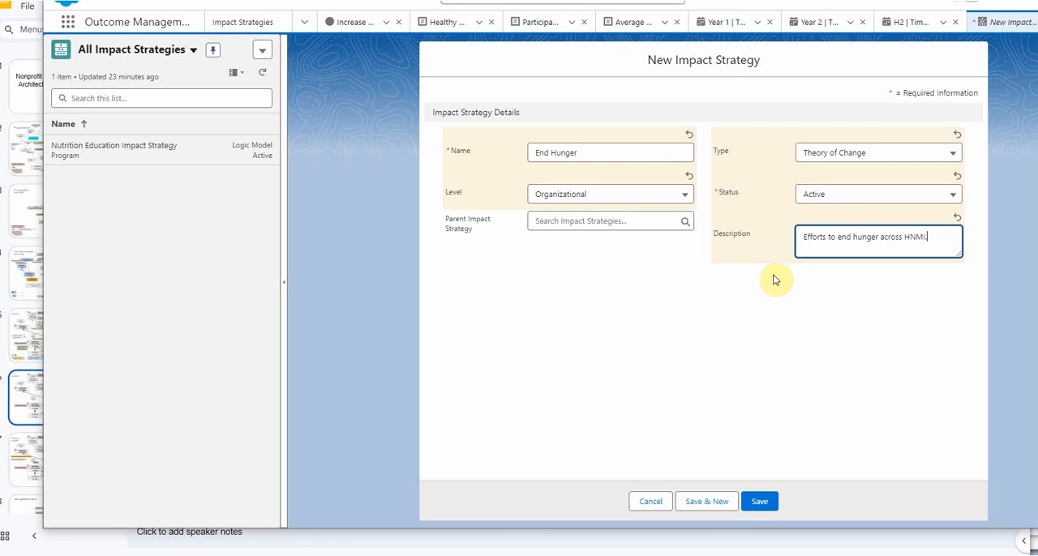
left_click(772, 280)
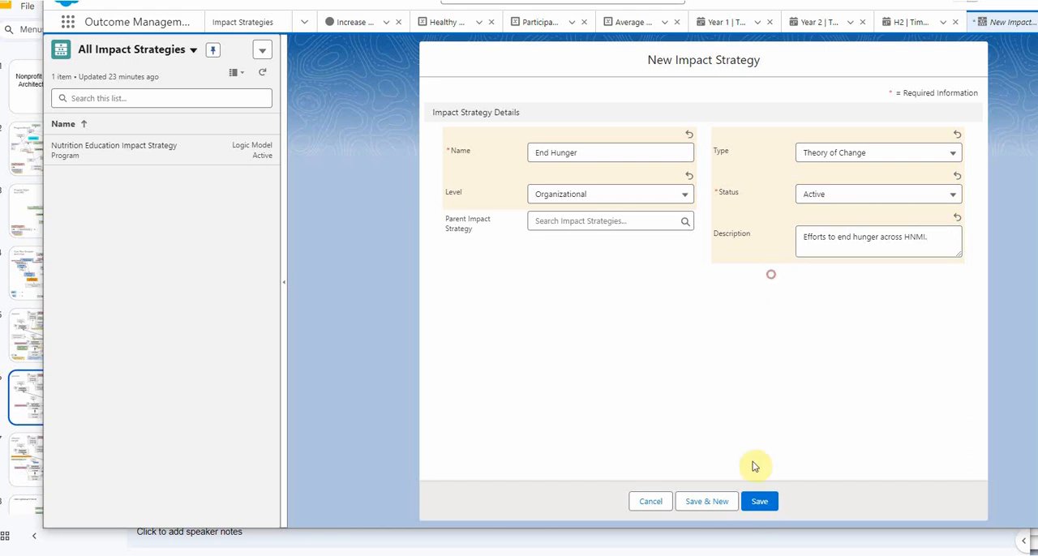
left_click(759, 502)
- Check the Trailhead instructions for connecting a strategy to an outcome and review the End Hunger record's details
key("alt+Tab")
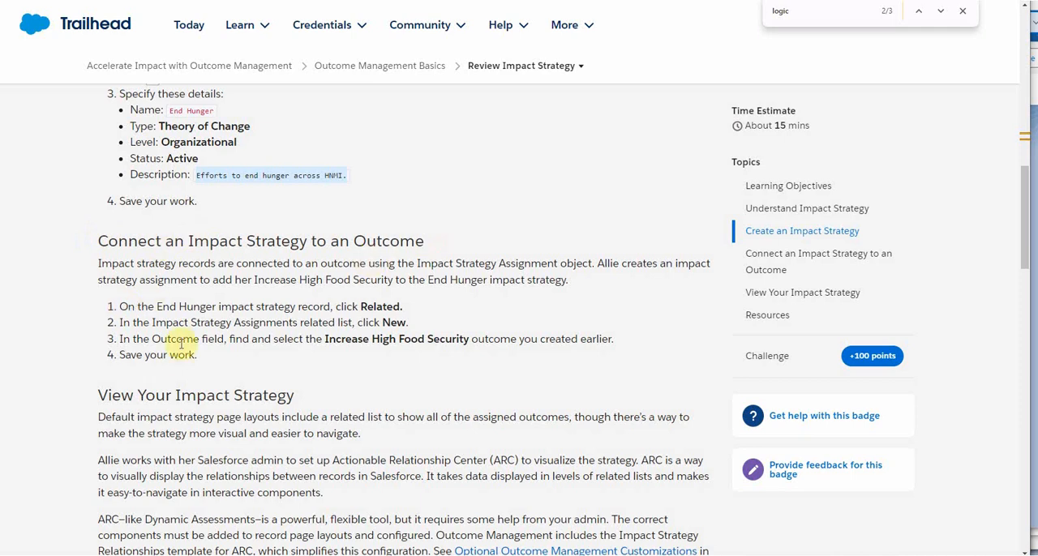
key("alt+Tab")
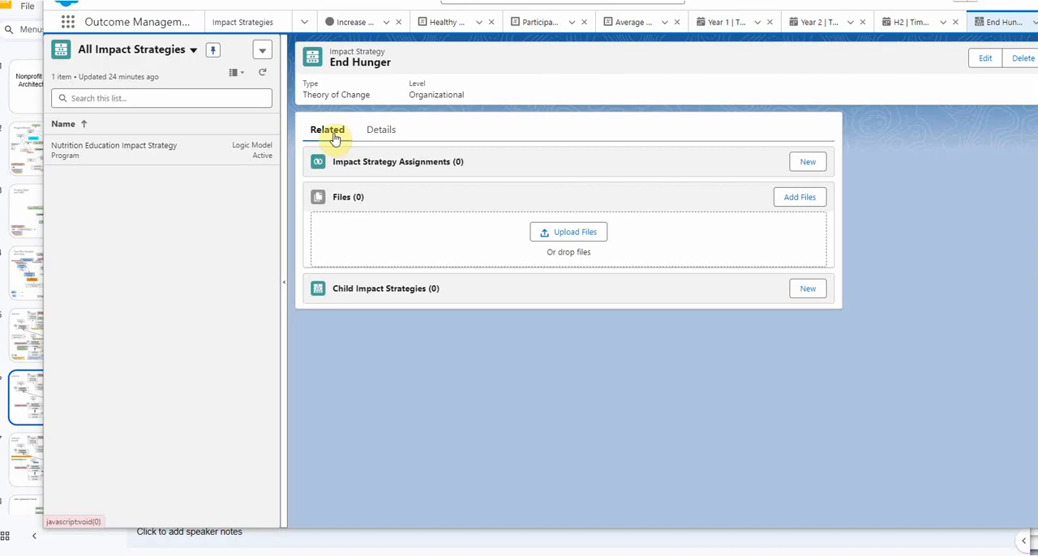
left_click(383, 136)
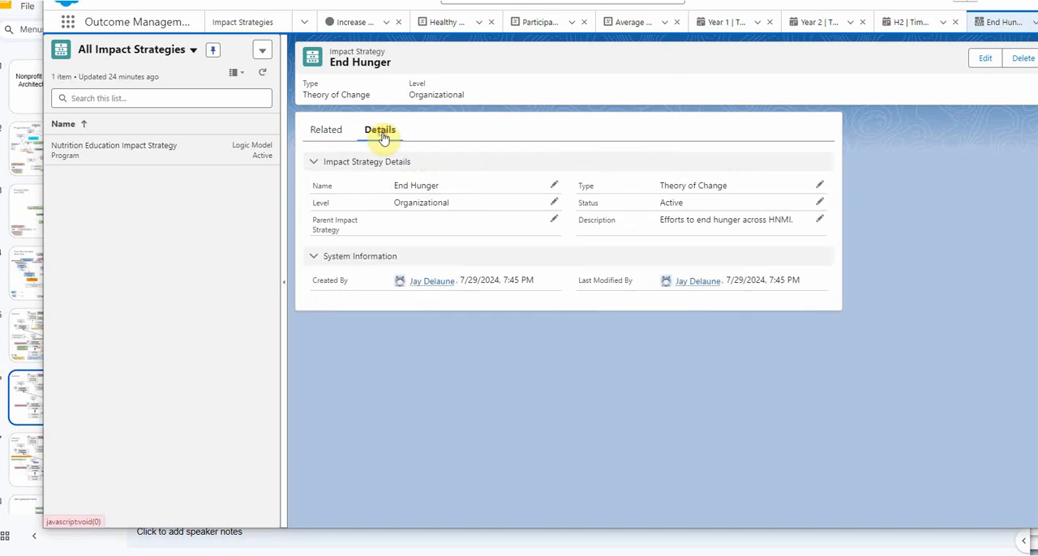
- Create and save an impact strategy assignment linking the Increase High Food Security outcome to the End Hunger strategy
left_click(329, 134)
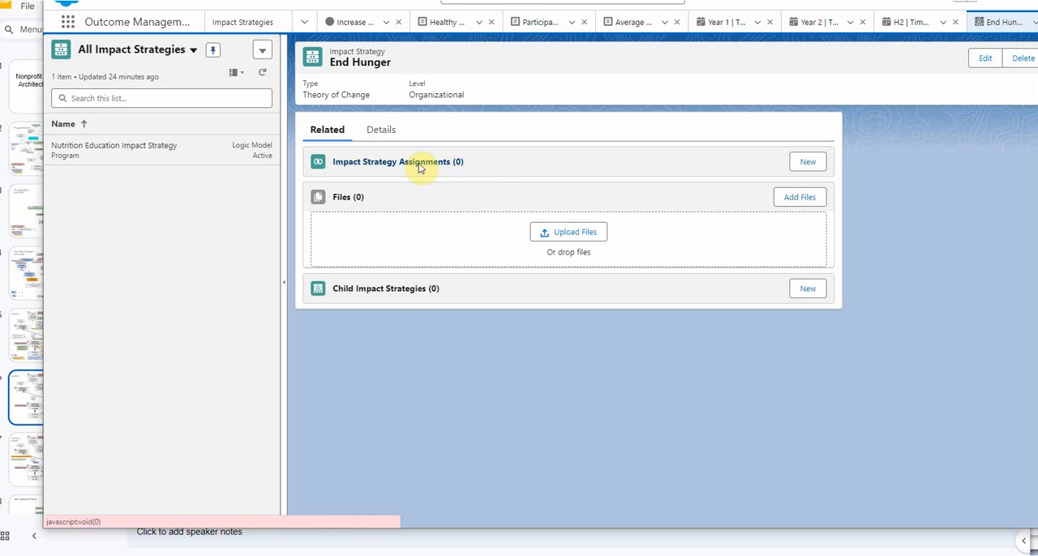
left_click(809, 163)
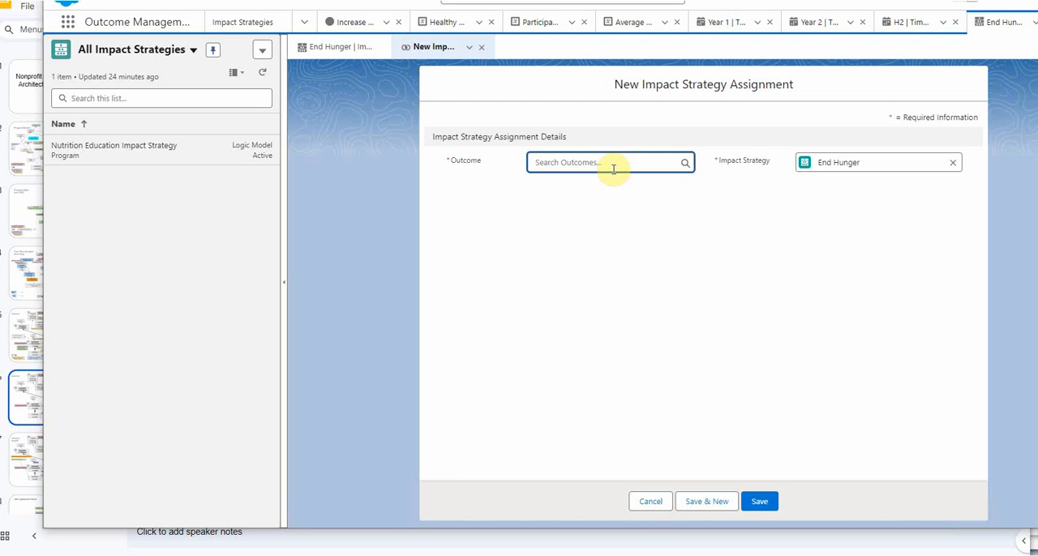
type("incr")
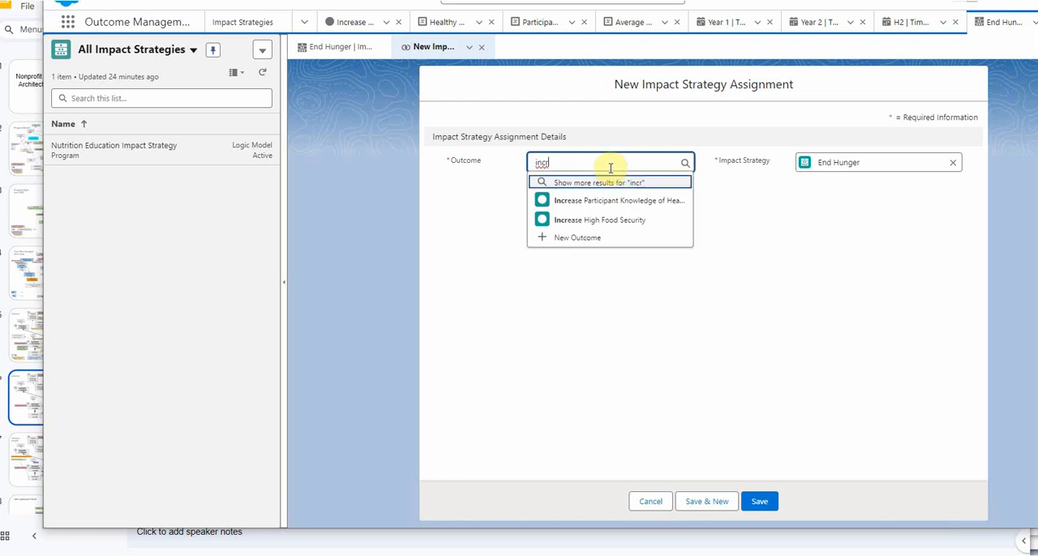
left_click(596, 222)
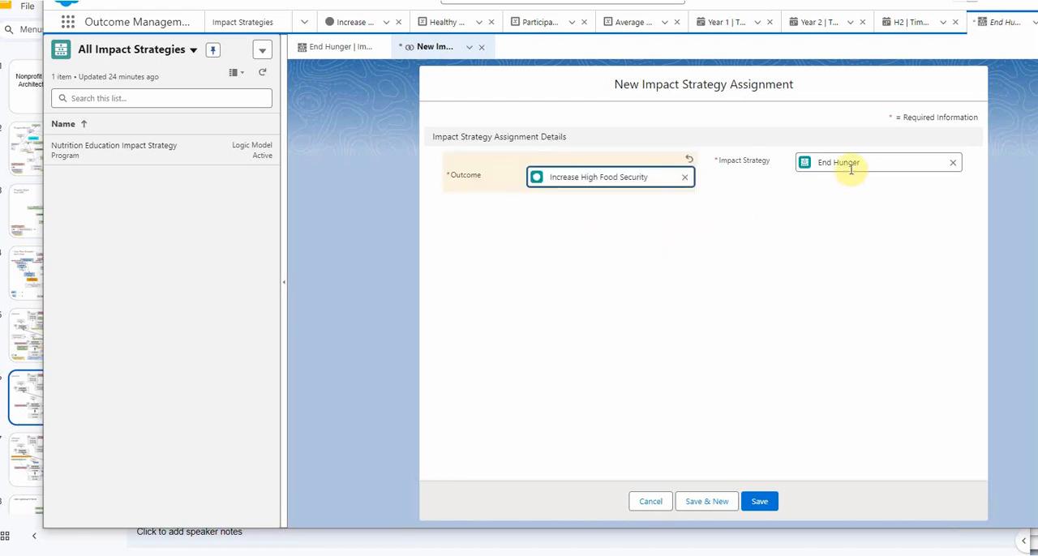
left_click(794, 211)
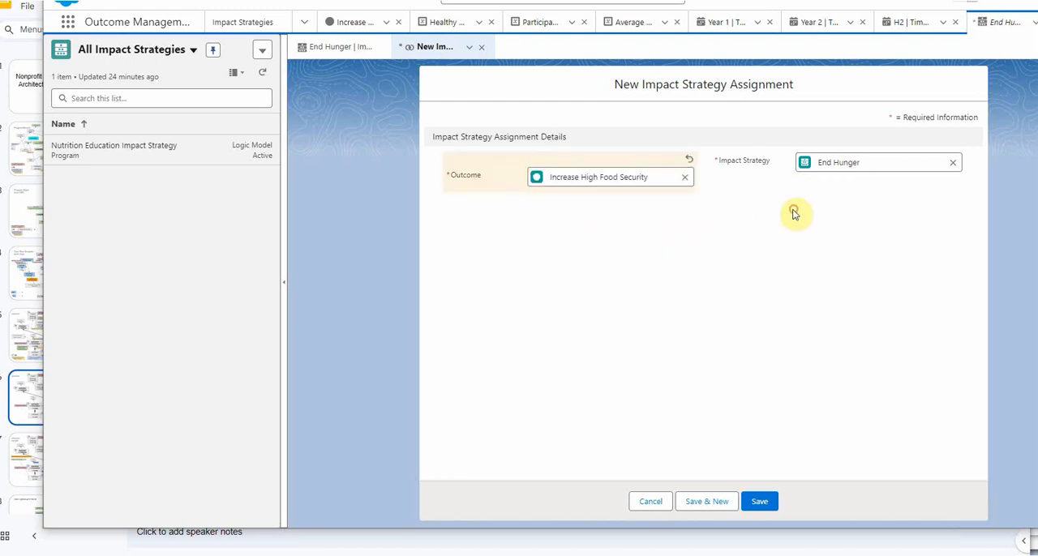
left_click(762, 502)
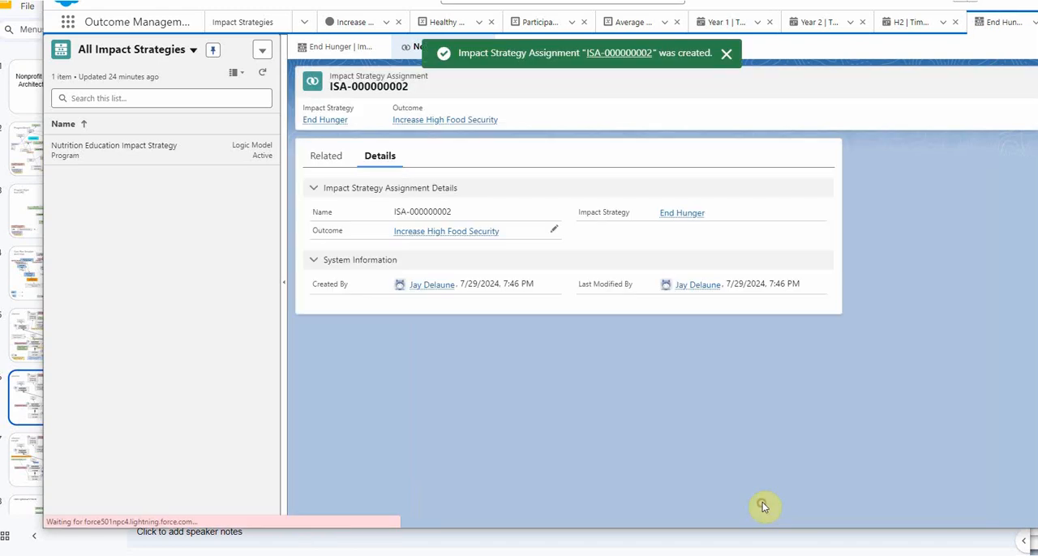
- Read Trailhead's section on viewing an impact strategy and the Salesforce Help instructions for adding an ARC graph to impact strategies
key("alt+Tab")
left_click_drag(1000, 183, 1000, 239)
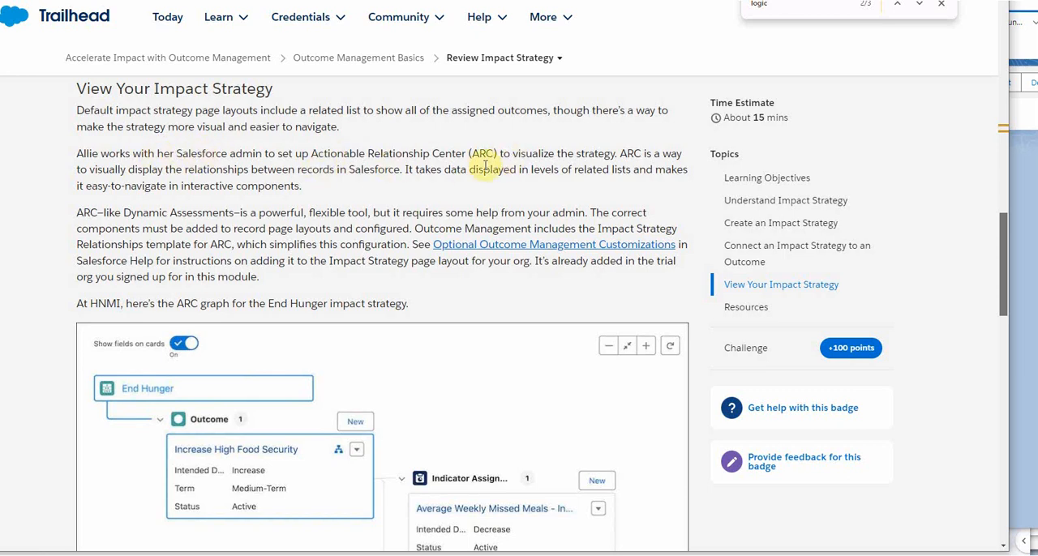
scroll(488, 183, "down", 3)
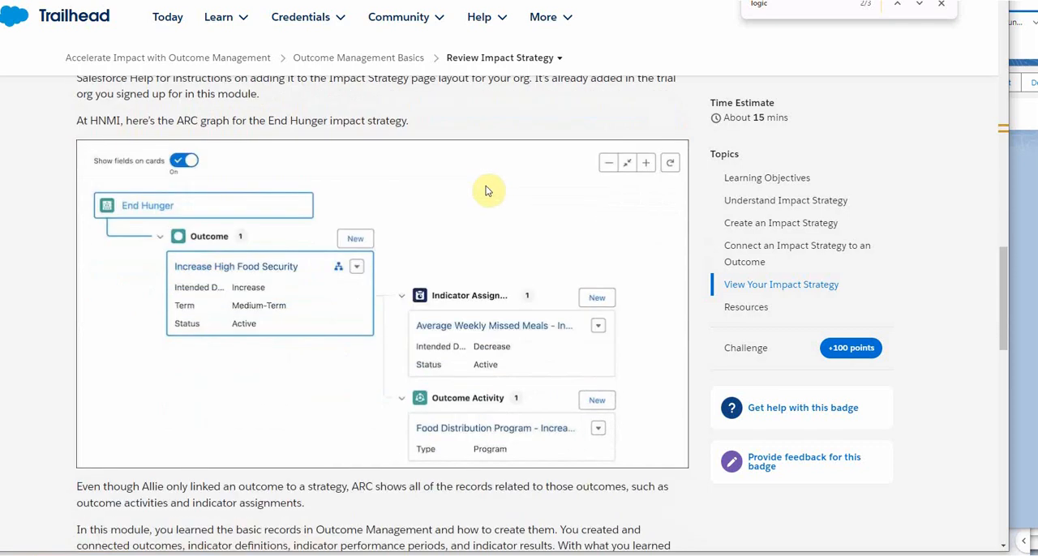
scroll(487, 191, "up", 2)
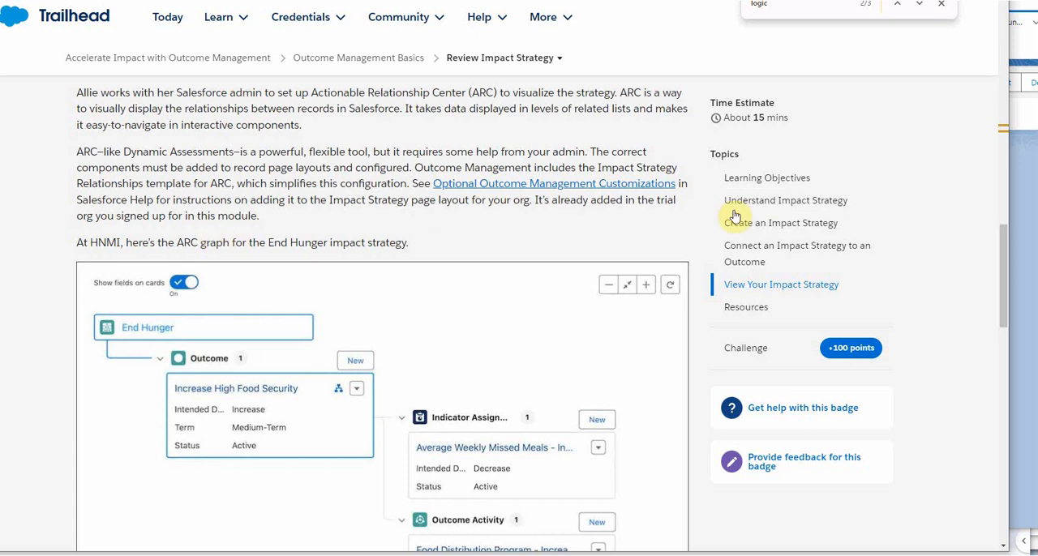
key("alt+Tab")
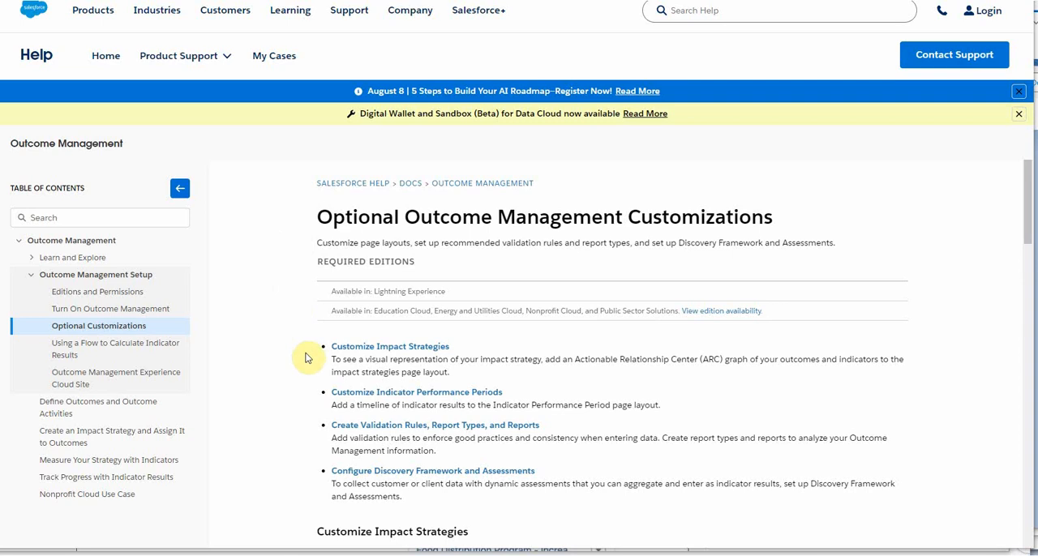
scroll(306, 355, "down", 4)
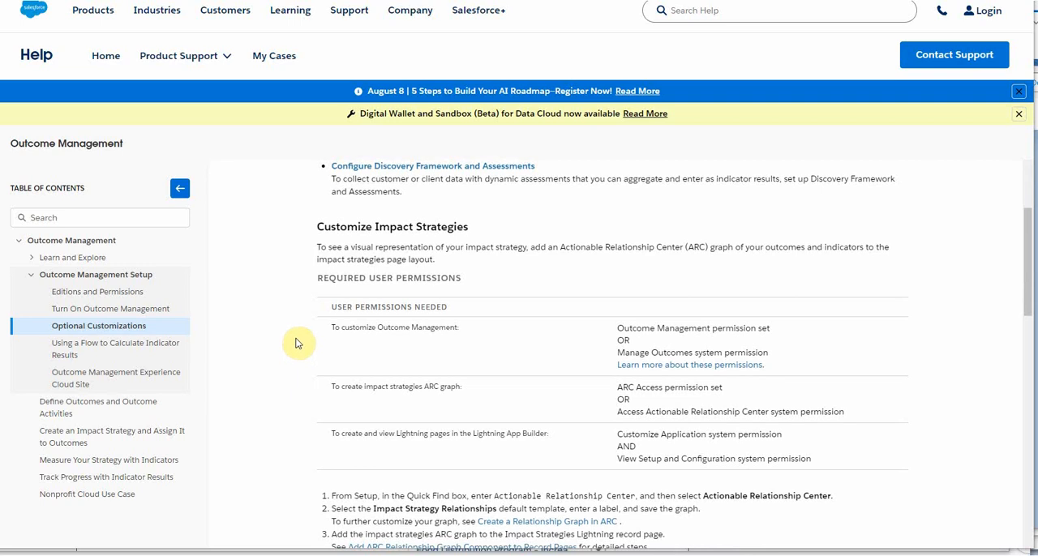
scroll(304, 337, "down", 1)
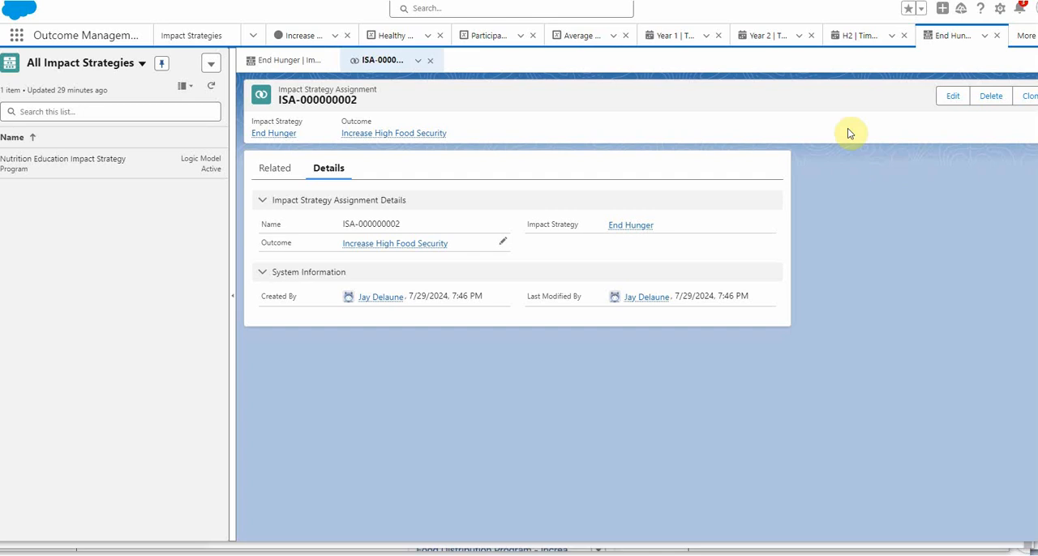
- Find and open the Actionable Relationship Center page in Salesforce Setup
left_click(1000, 10)
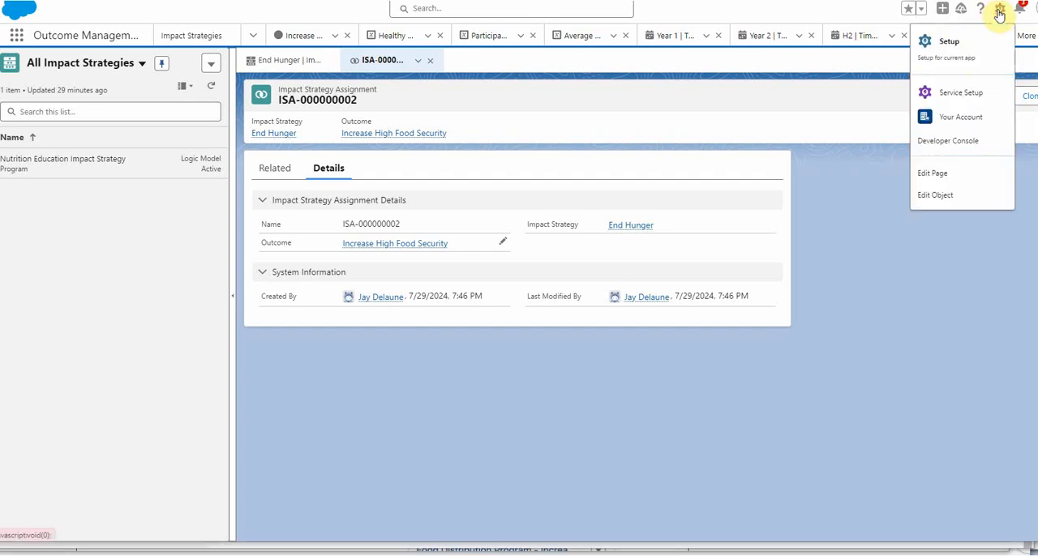
left_click(946, 41)
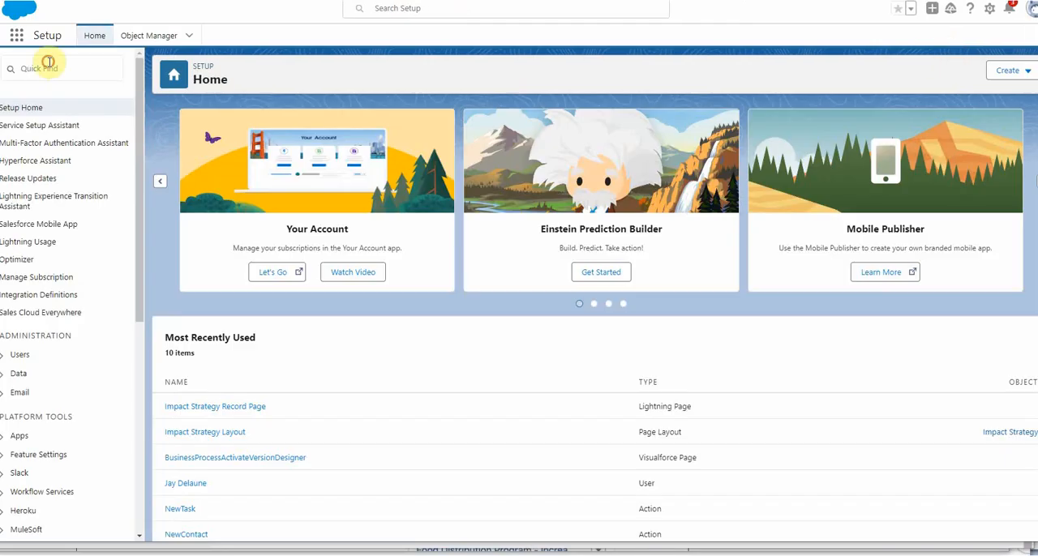
left_click(48, 65)
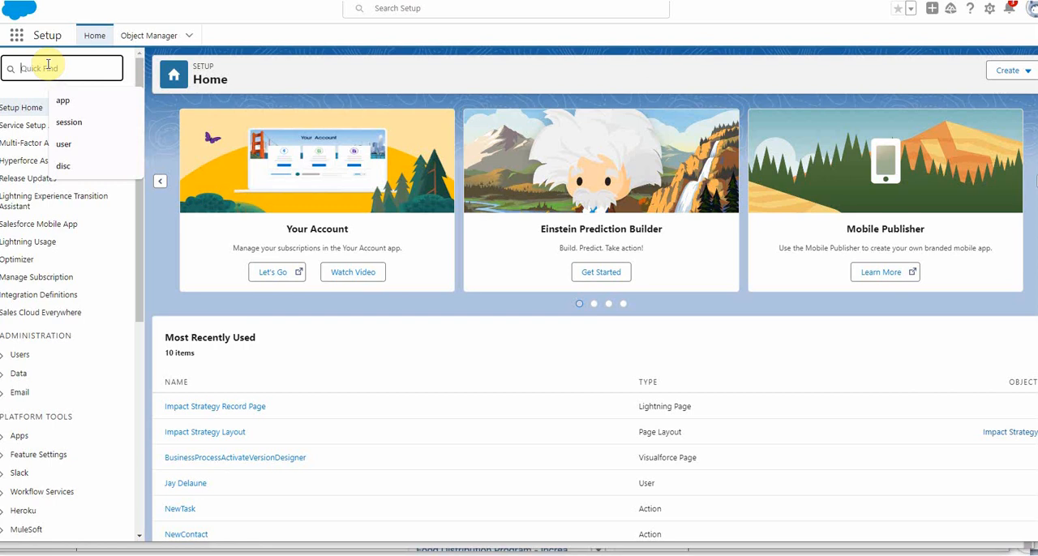
type("ac")
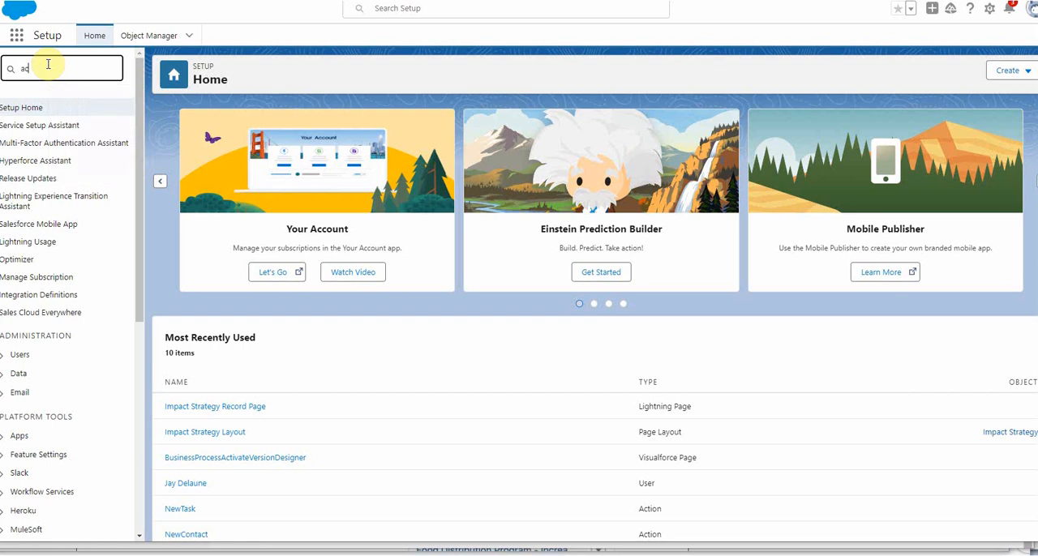
type("tiona")
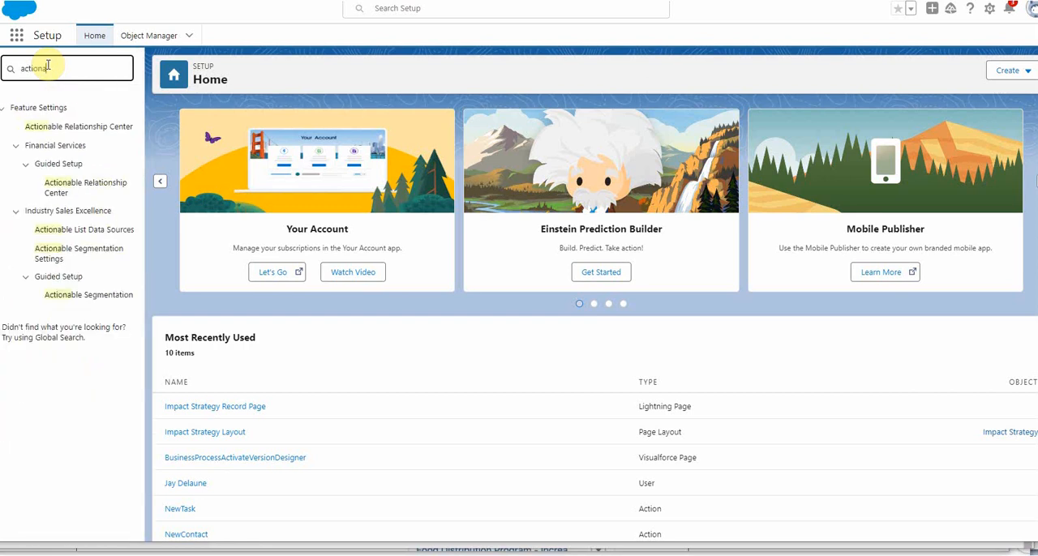
left_click(56, 130)
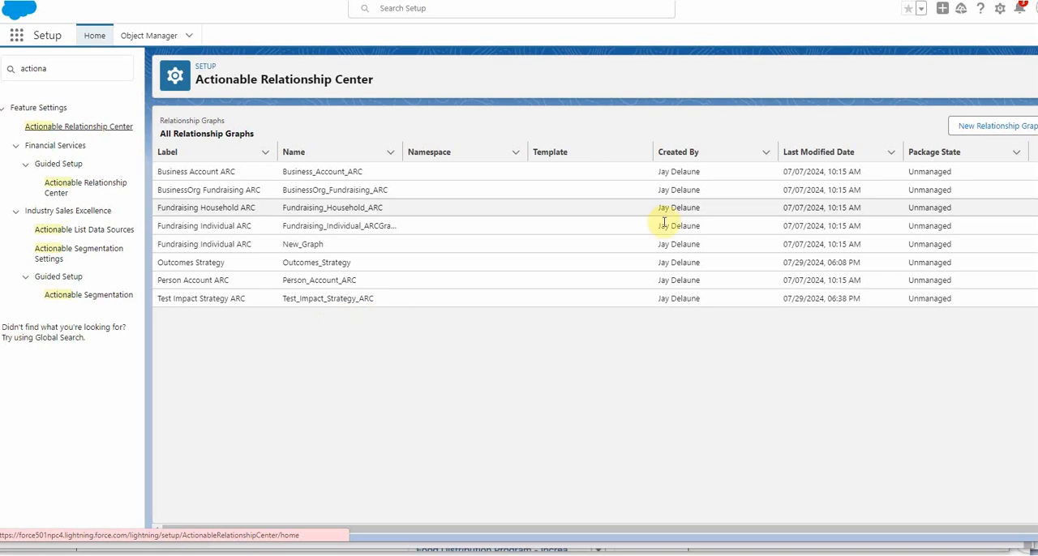
- Create a relationship graph from the Impact Strategy Relationships default template and label it "Impact Strategy Test2"
left_click(996, 128)
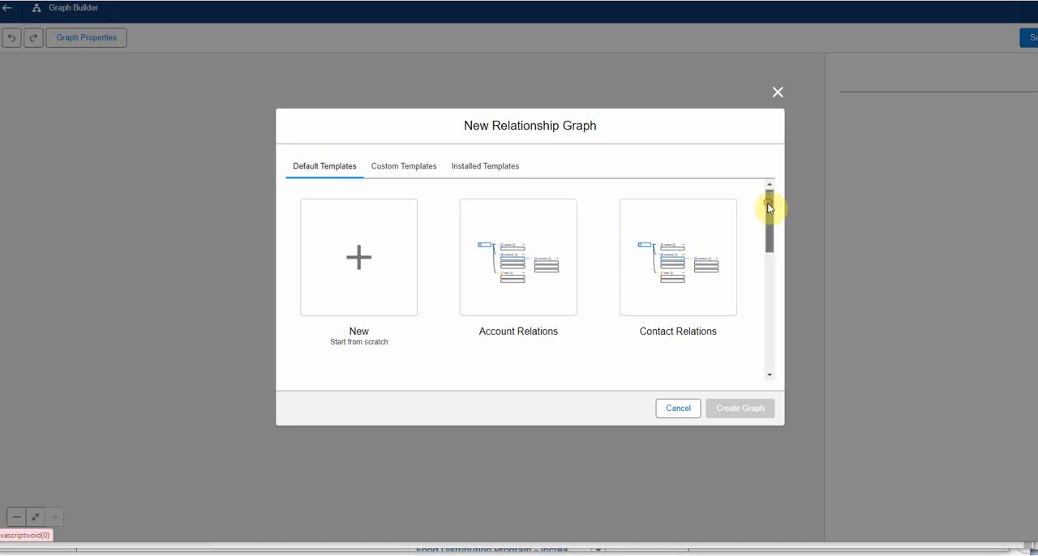
left_click_drag(771, 204, 757, 271)
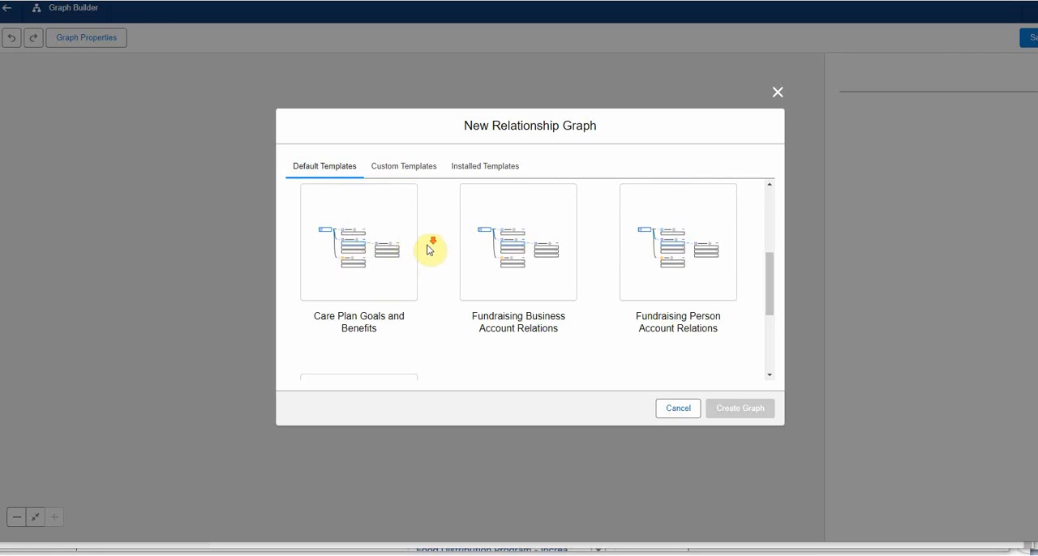
scroll(427, 247, "down", 3)
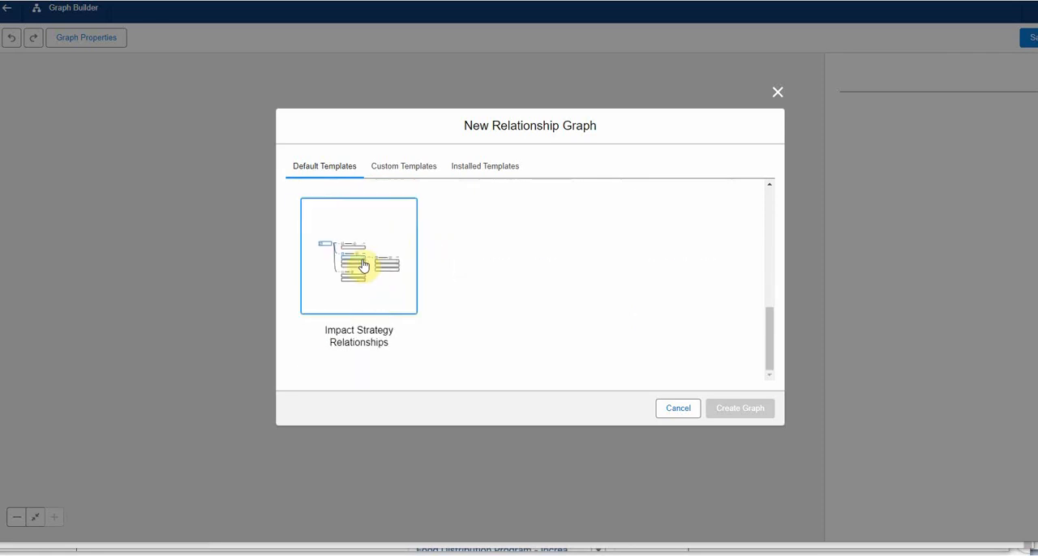
left_click(363, 266)
left_click(738, 409)
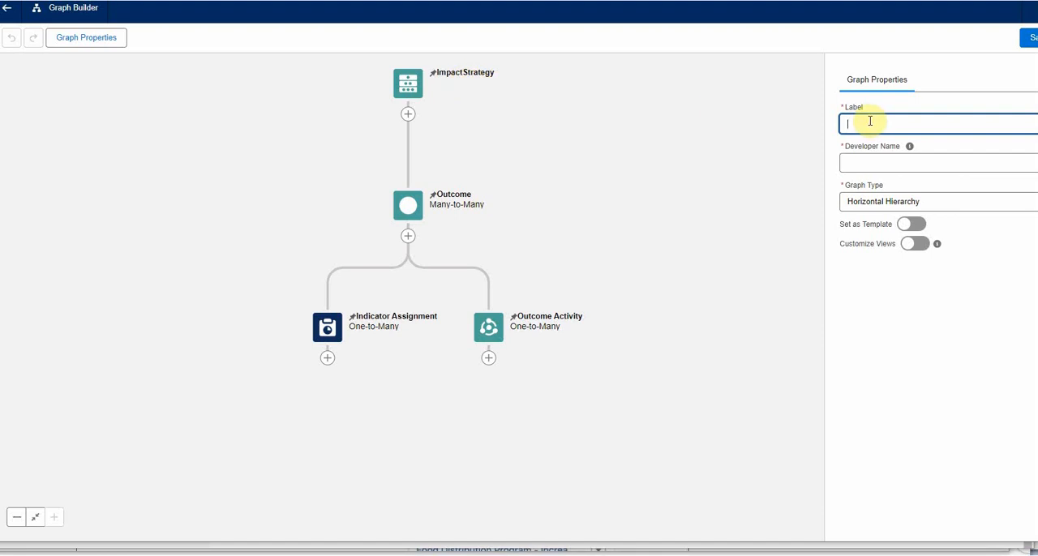
type("mpact Strategy Test2")
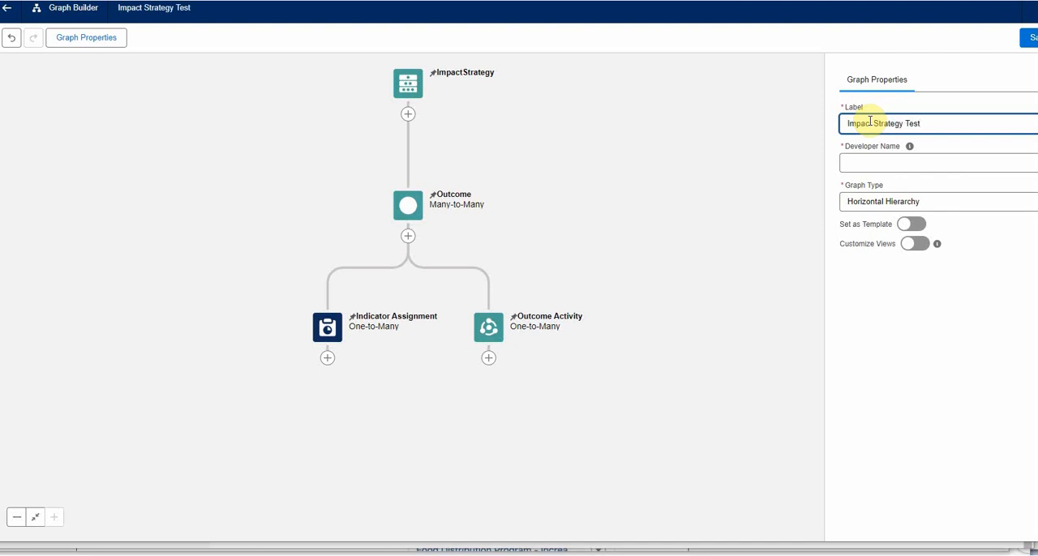
- Fill in the graph's developer name as Impact_Strategy_Test2 and show the ImpactStrategy root node's properties
left_click(888, 163)
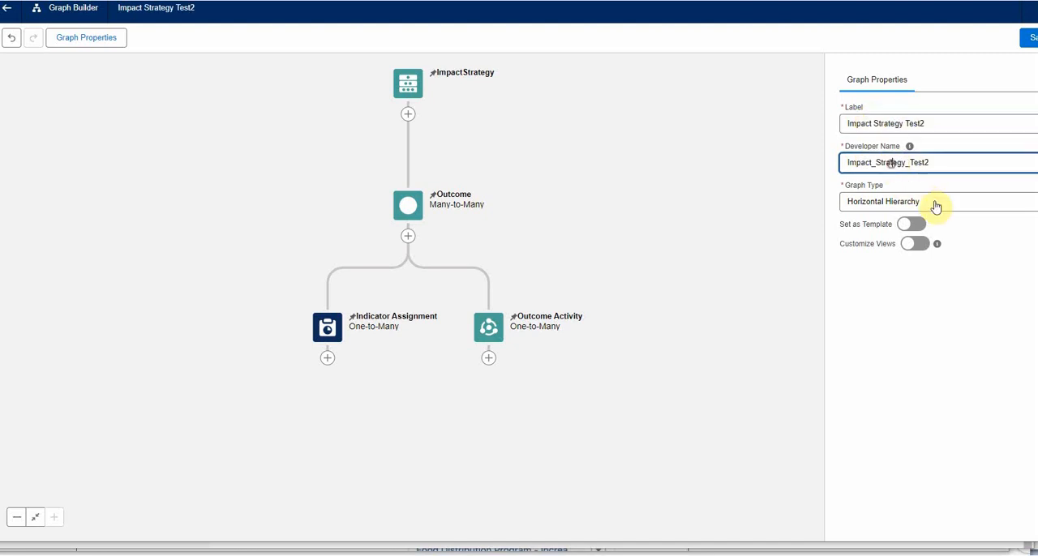
left_click(410, 90)
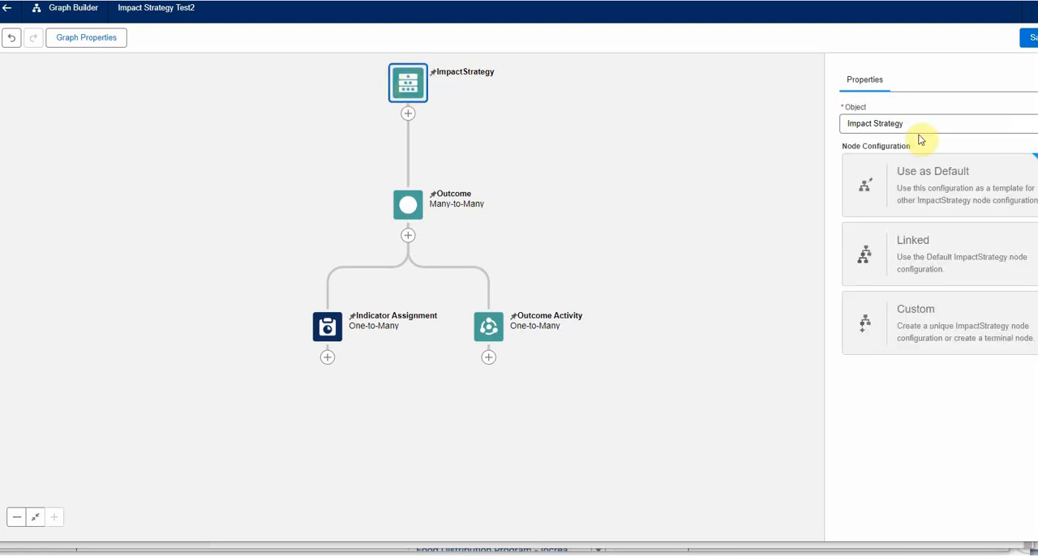
left_click(407, 114)
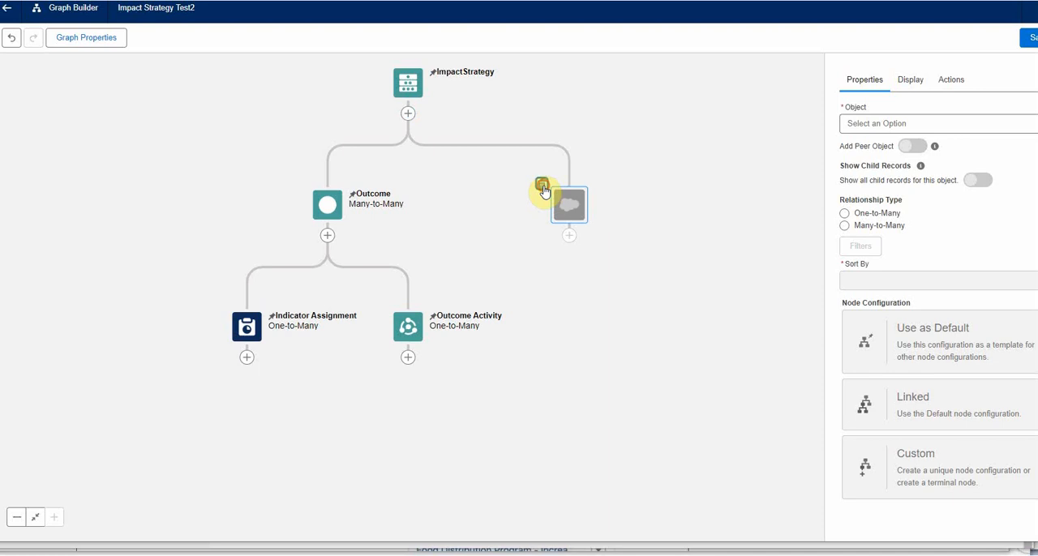
left_click(543, 188)
left_click(757, 311)
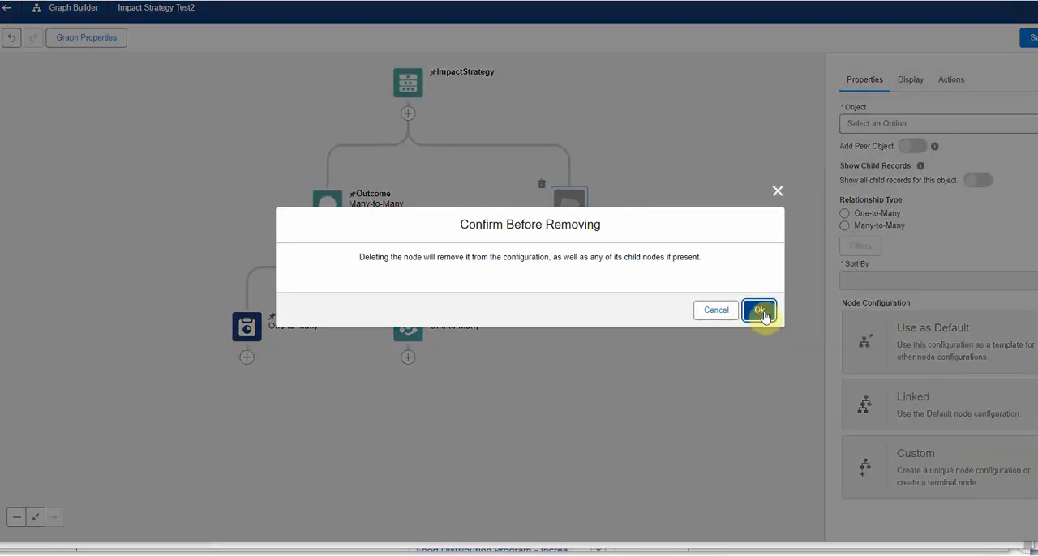
- Review the properties of the Outcome, Indicator Assignment and Outcome Activity nodes in the graph
left_click(411, 206)
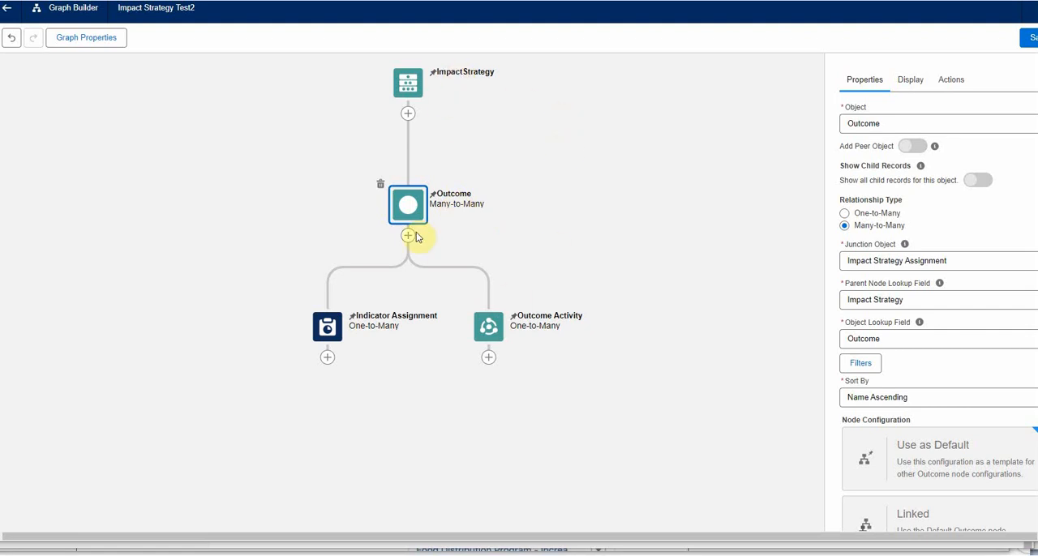
left_click(327, 327)
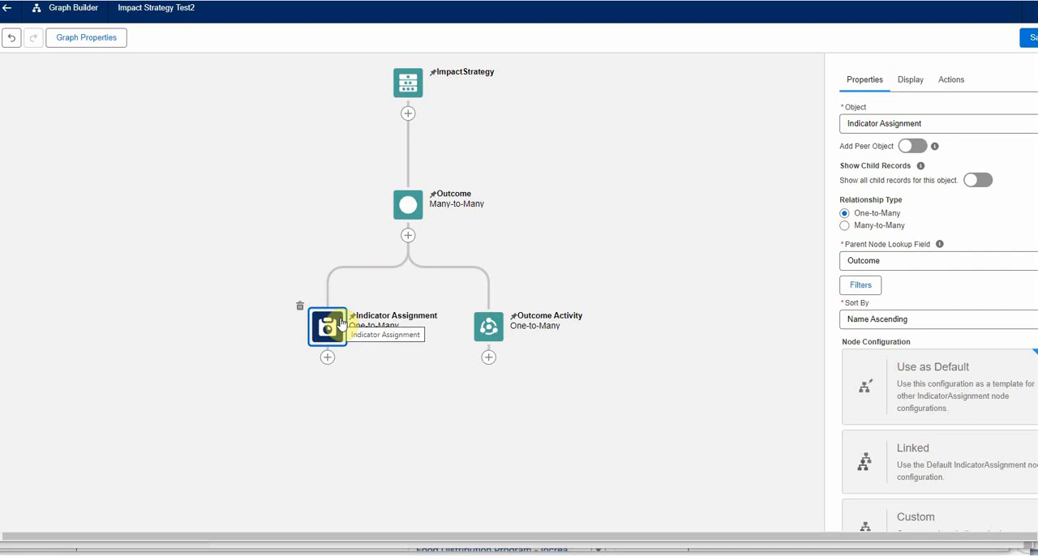
left_click(491, 334)
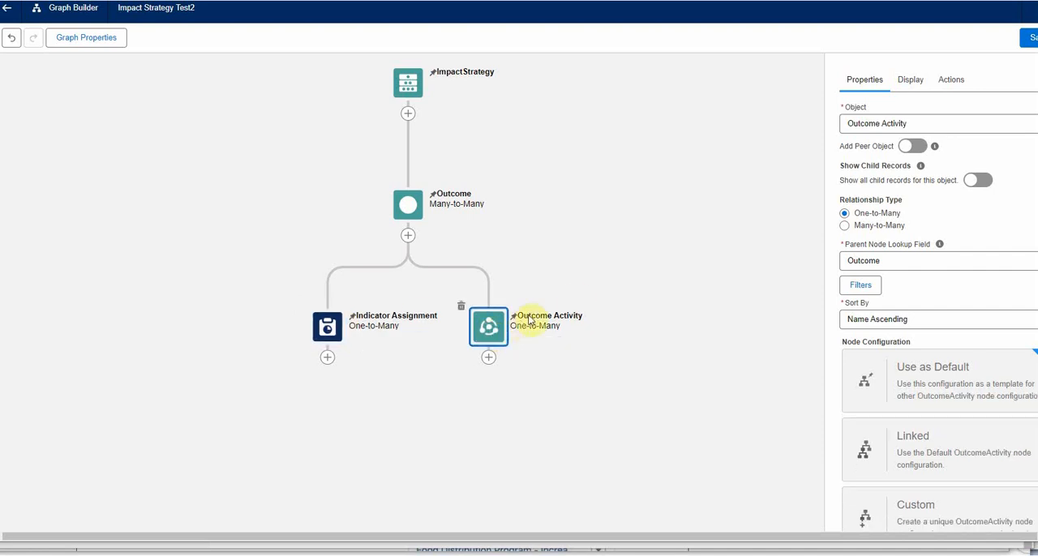
key("alt+Tab")
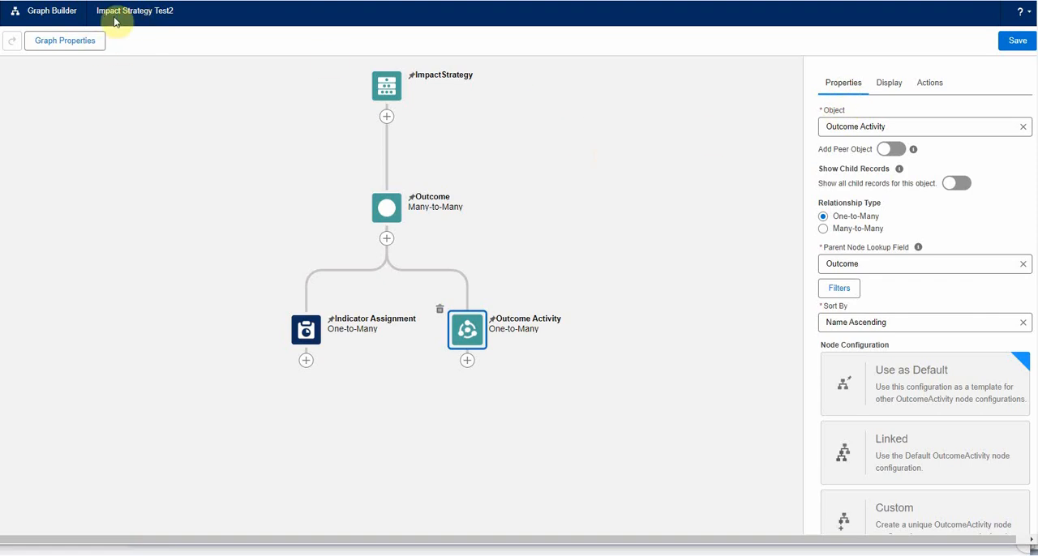
- Check the graph's general properties and save the Impact Strategy Test2 relationship graph
left_click(79, 46)
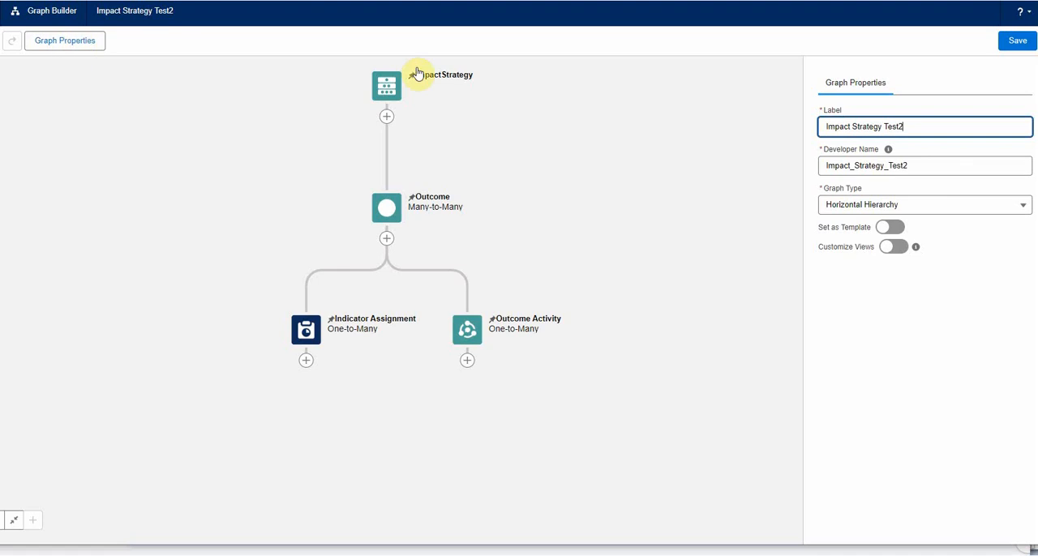
left_click(620, 130)
left_click(1022, 43)
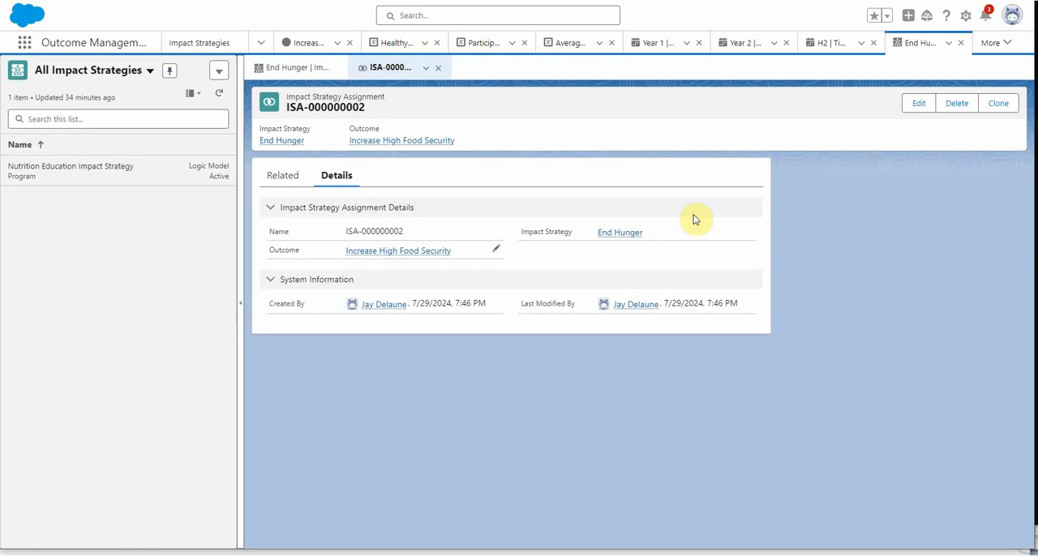
left_click(598, 232)
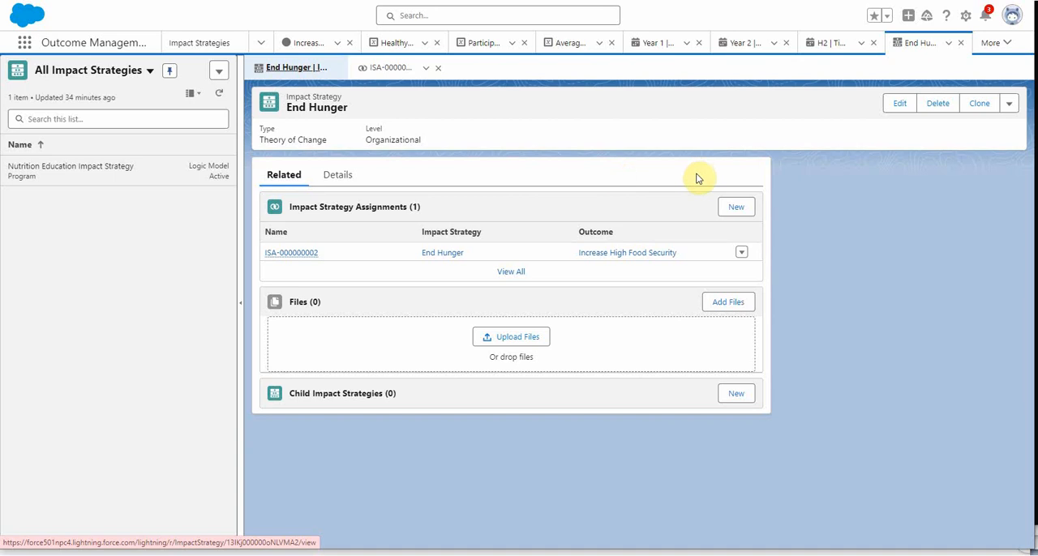
- Edit the End Hunger record's page layout and add an ARC Relationship Graph component to the empty sidebar region
left_click(966, 18)
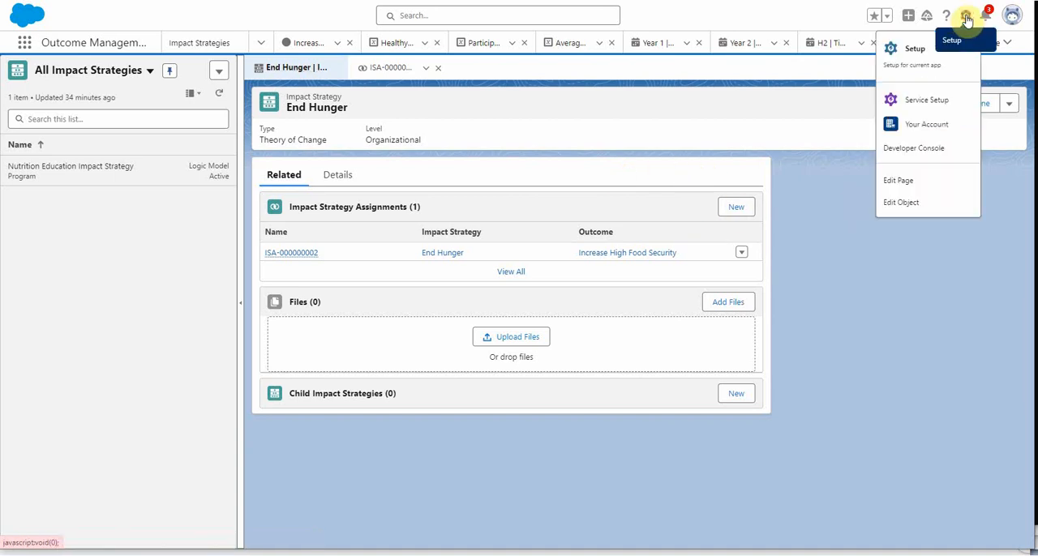
left_click(905, 184)
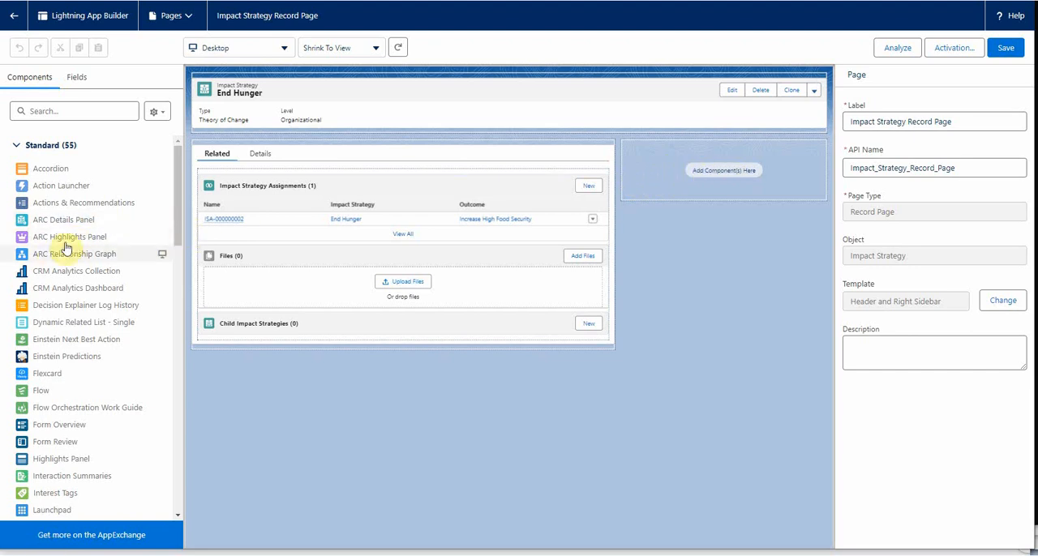
left_click_drag(53, 257, 660, 168)
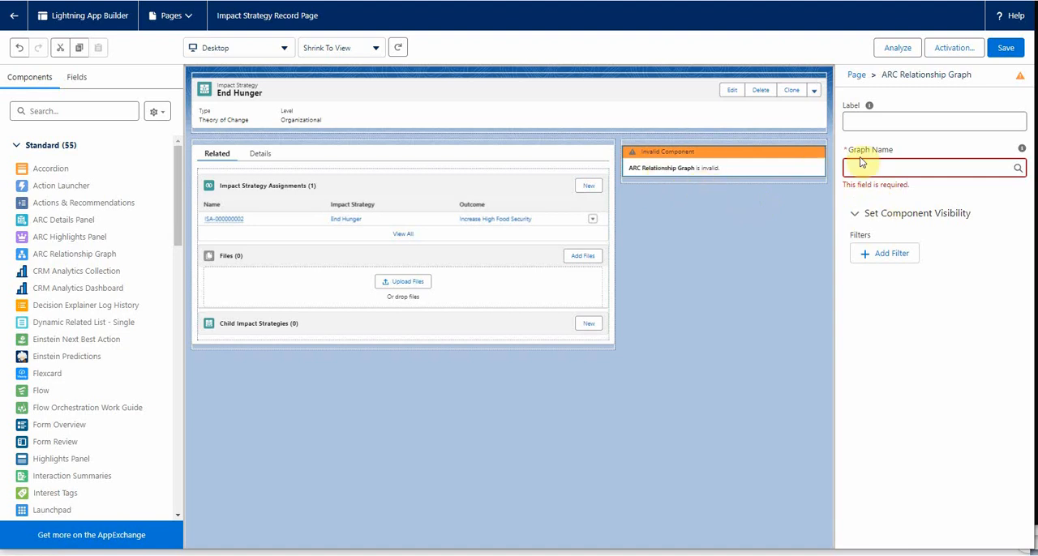
- Label the graph component "Impact Strategy Test4" and assign the Impact Strategy Test2 graph to it
left_click(882, 121)
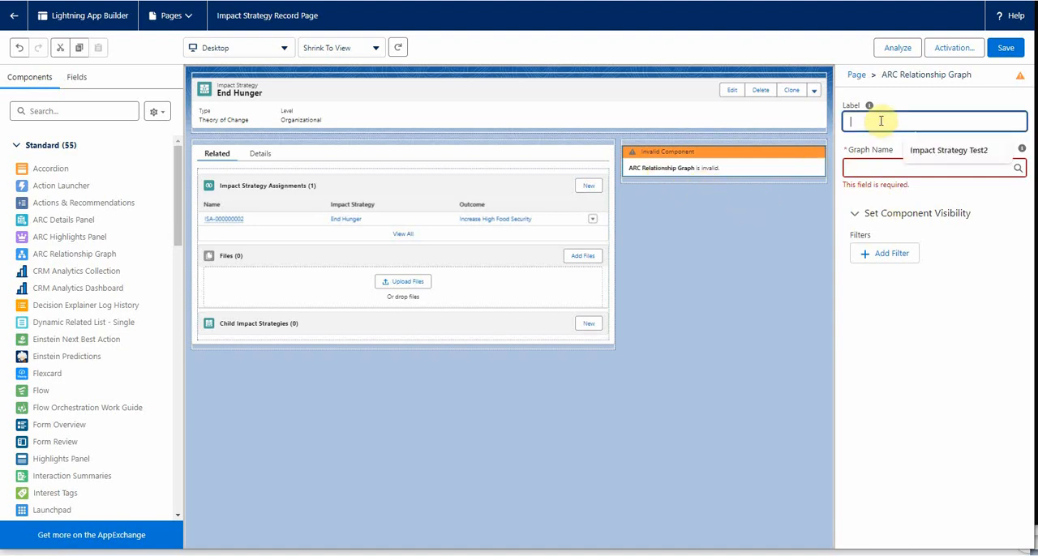
left_click(942, 154)
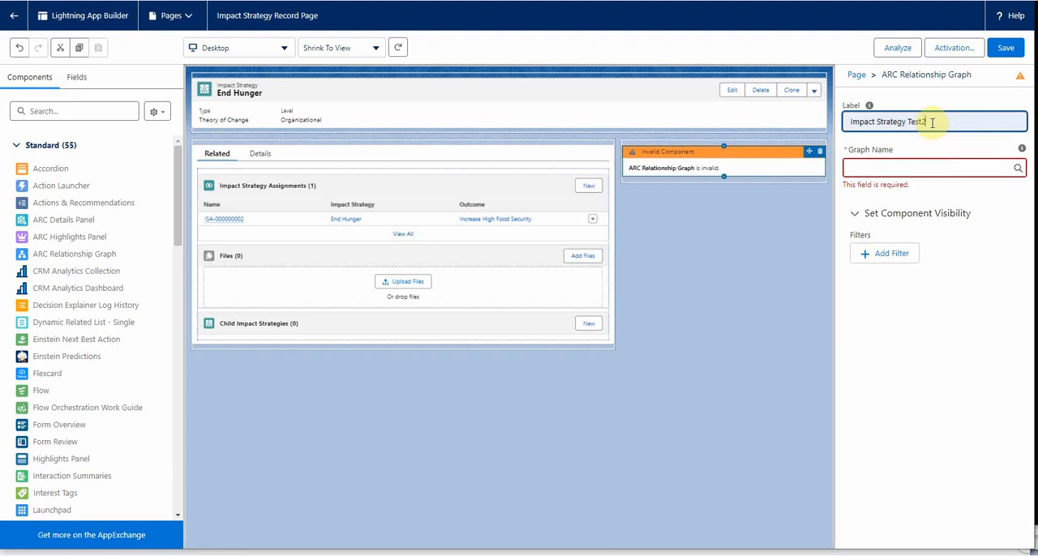
key("BackSpace")
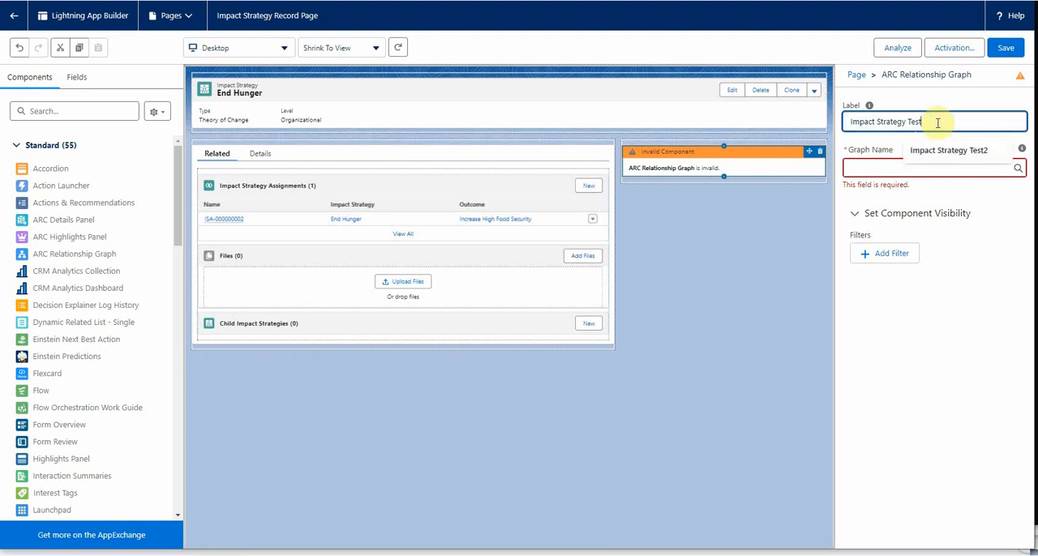
type("4")
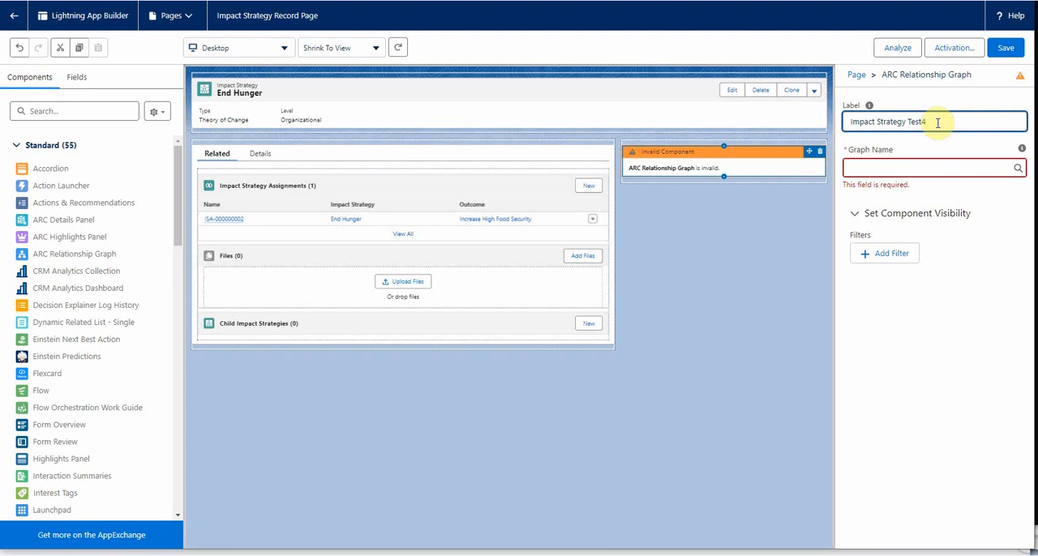
left_click(896, 166)
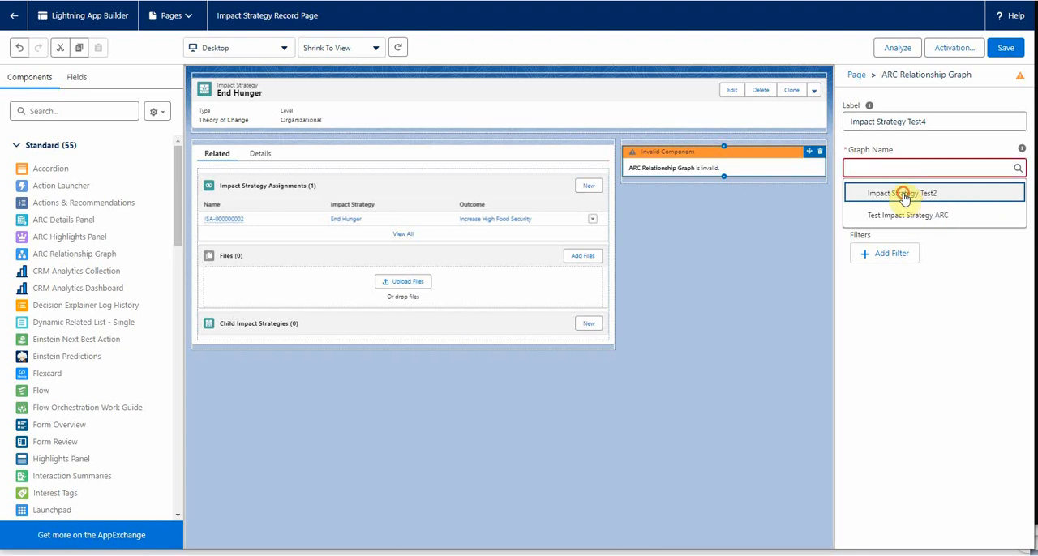
left_click(903, 197)
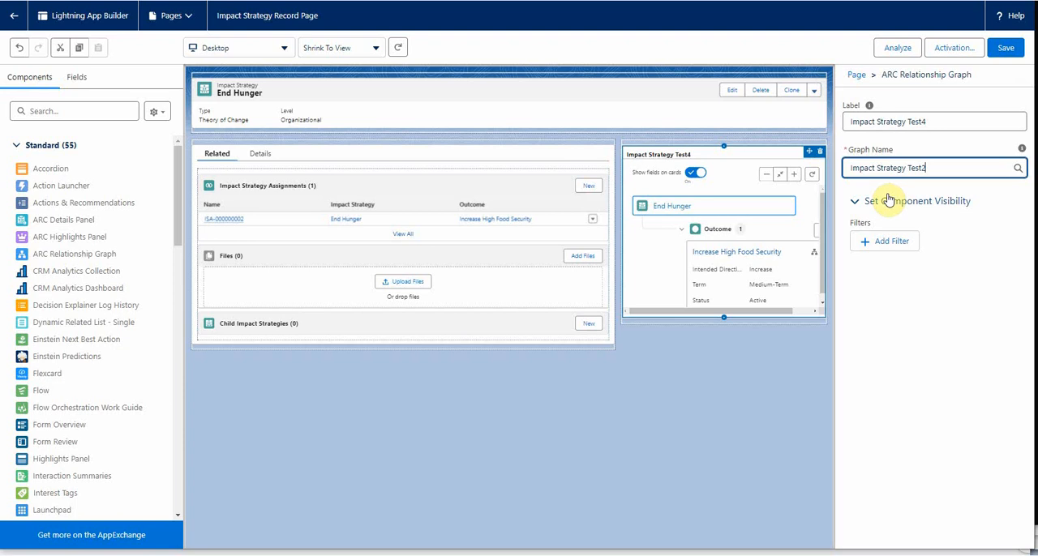
- Move the graph component below Child Impact Strategies in the Related section and save the record page
left_click(732, 152)
left_click_drag(732, 152, 551, 370)
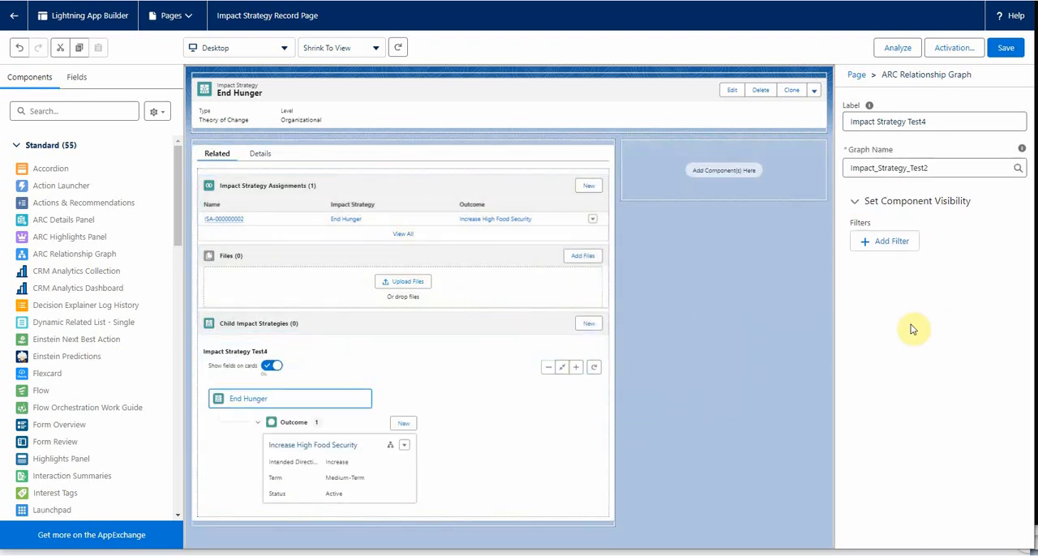
left_click(1014, 52)
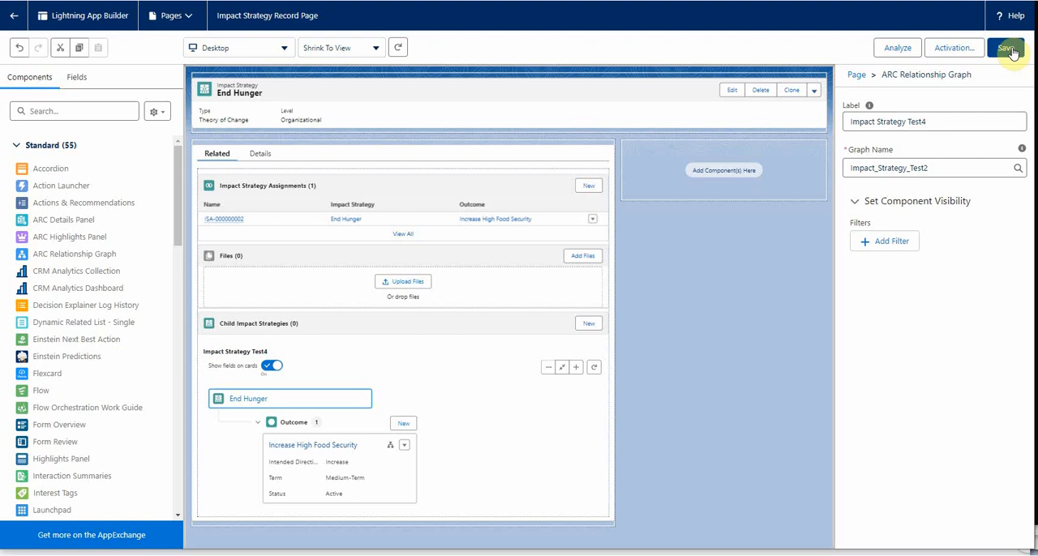
- Return to the End Hunger record and view the embedded relationship graph
left_click(11, 21)
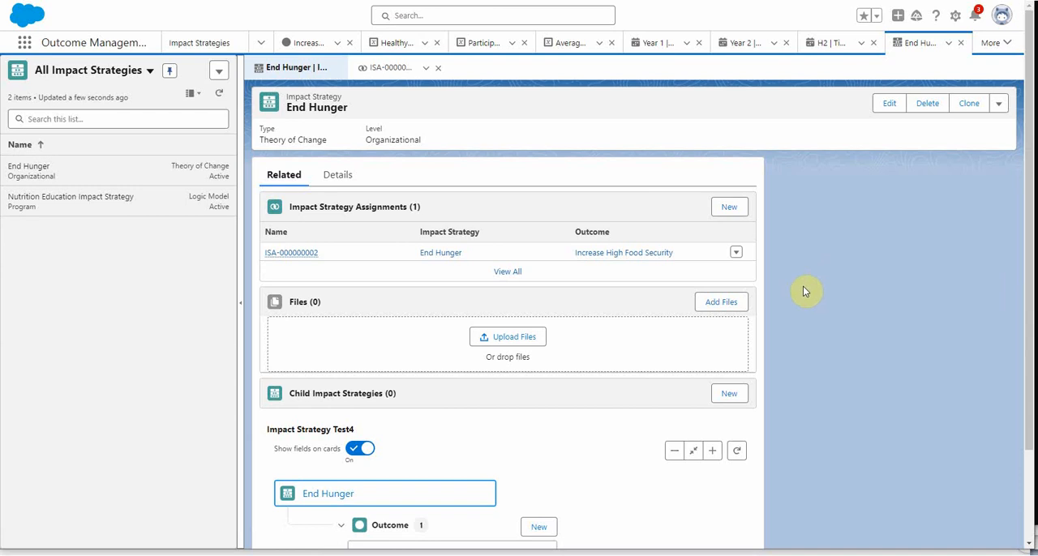
scroll(677, 441, "down", 2)
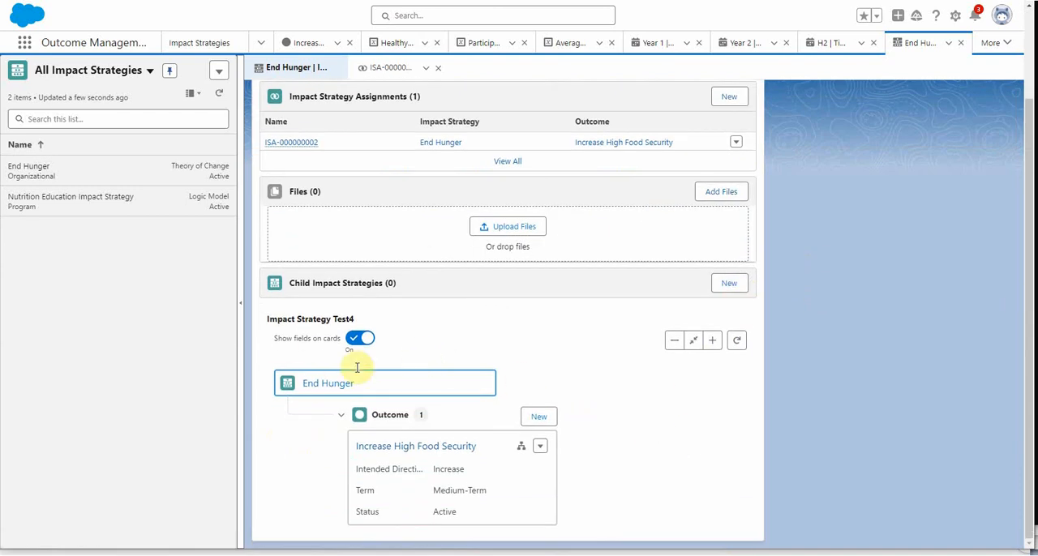